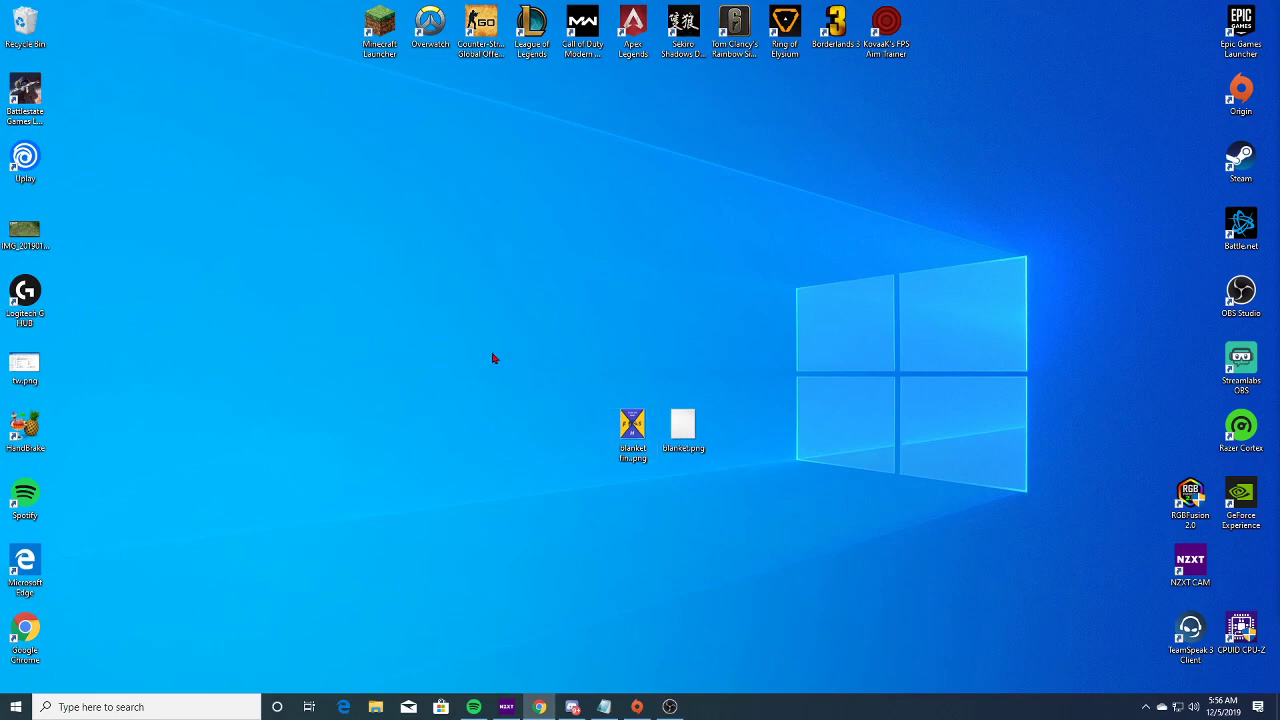
- Open Control Panel from the Start search by typing 'control'
key(super)
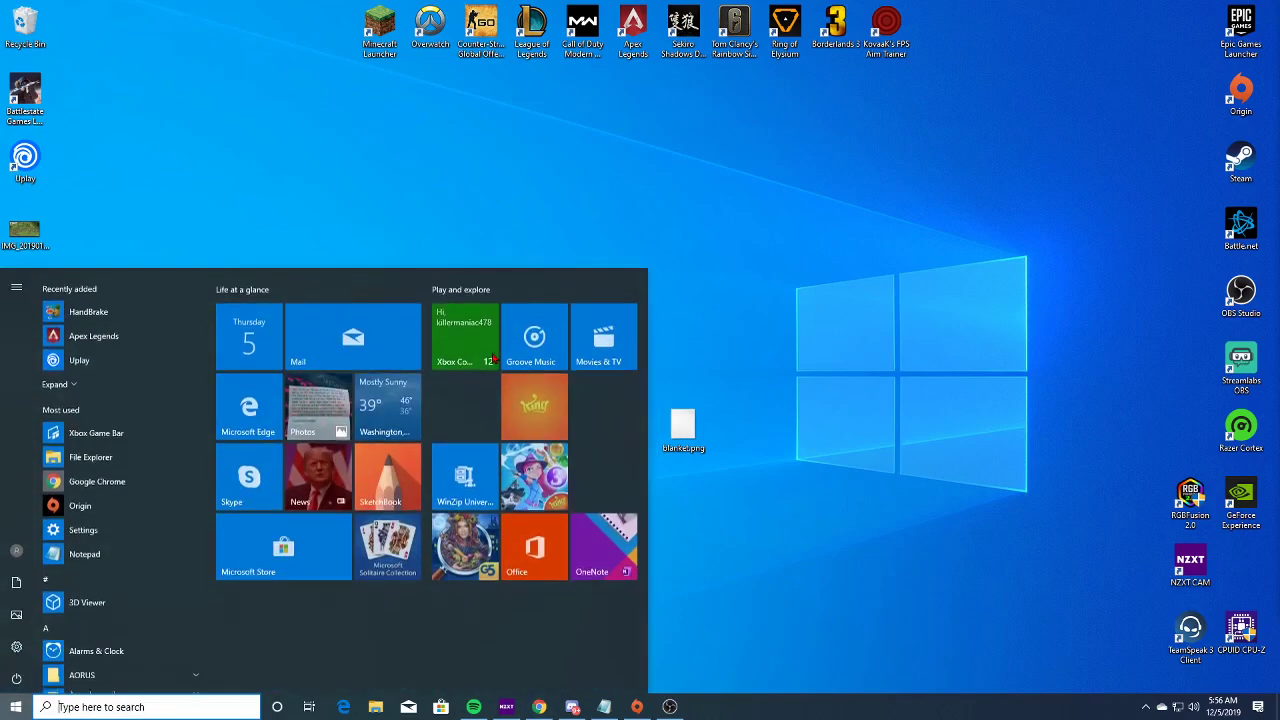
text(control)
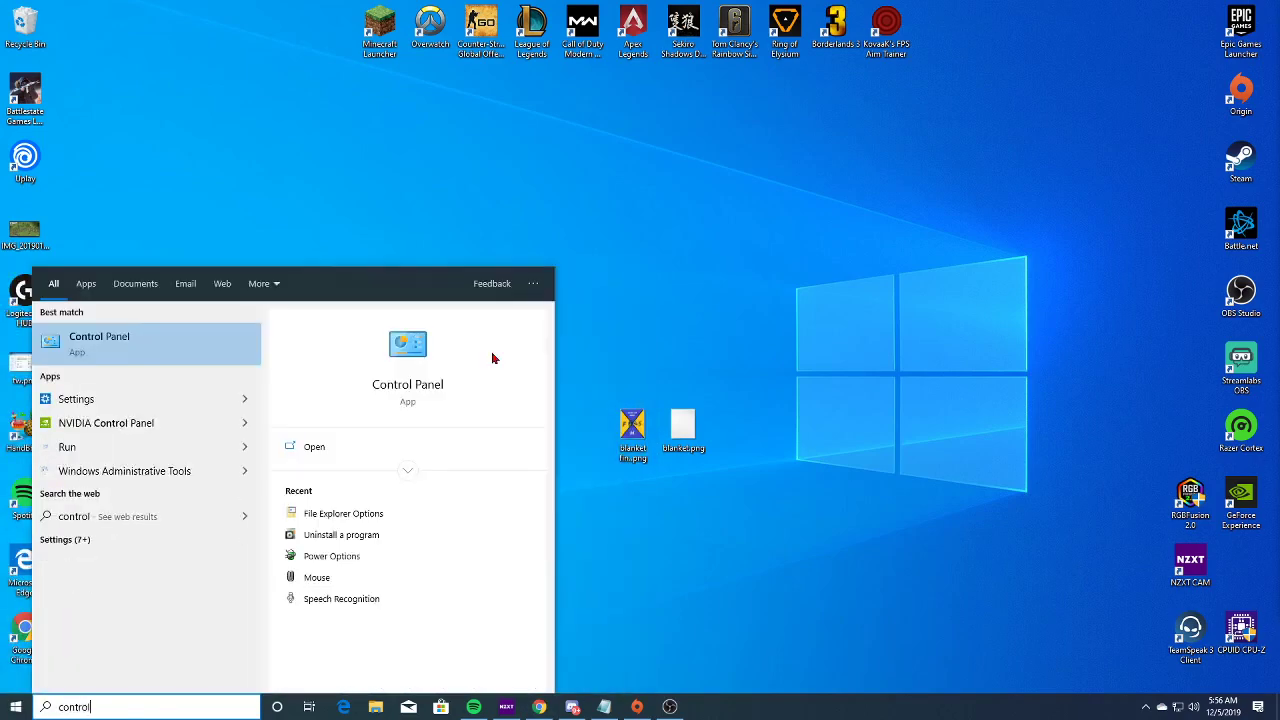
key(Return)
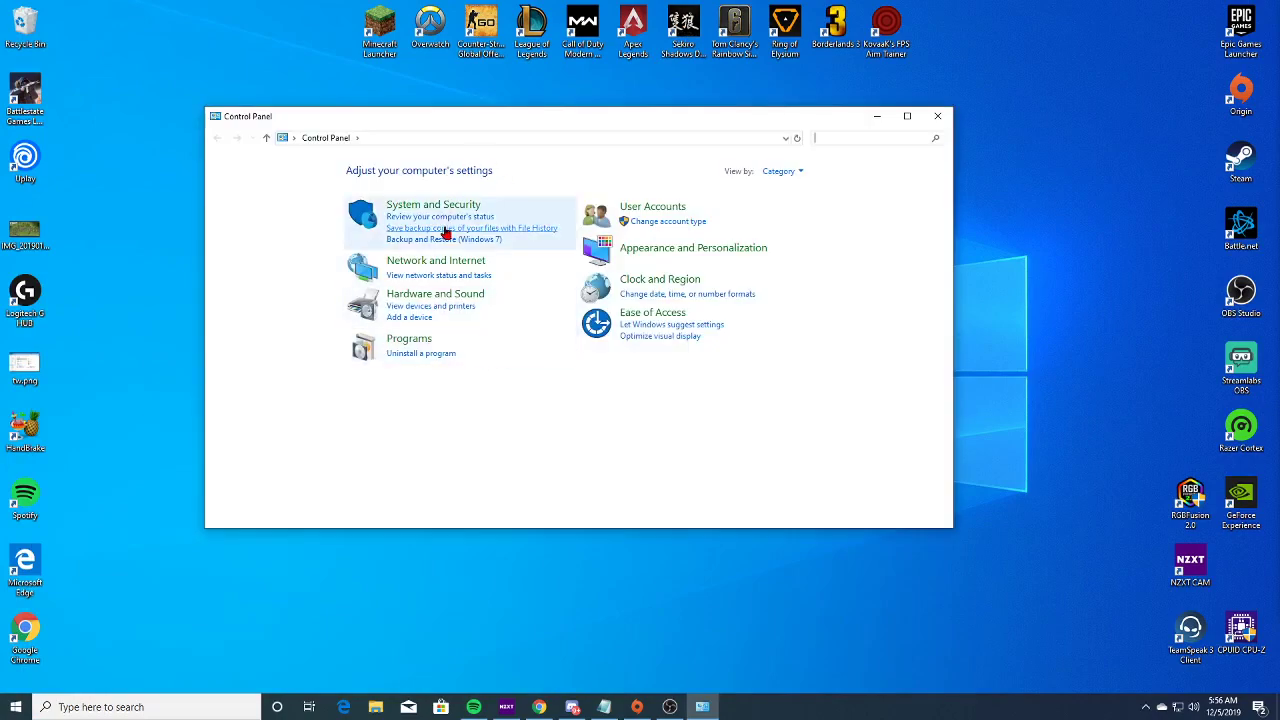
key(super)
key(Escape)
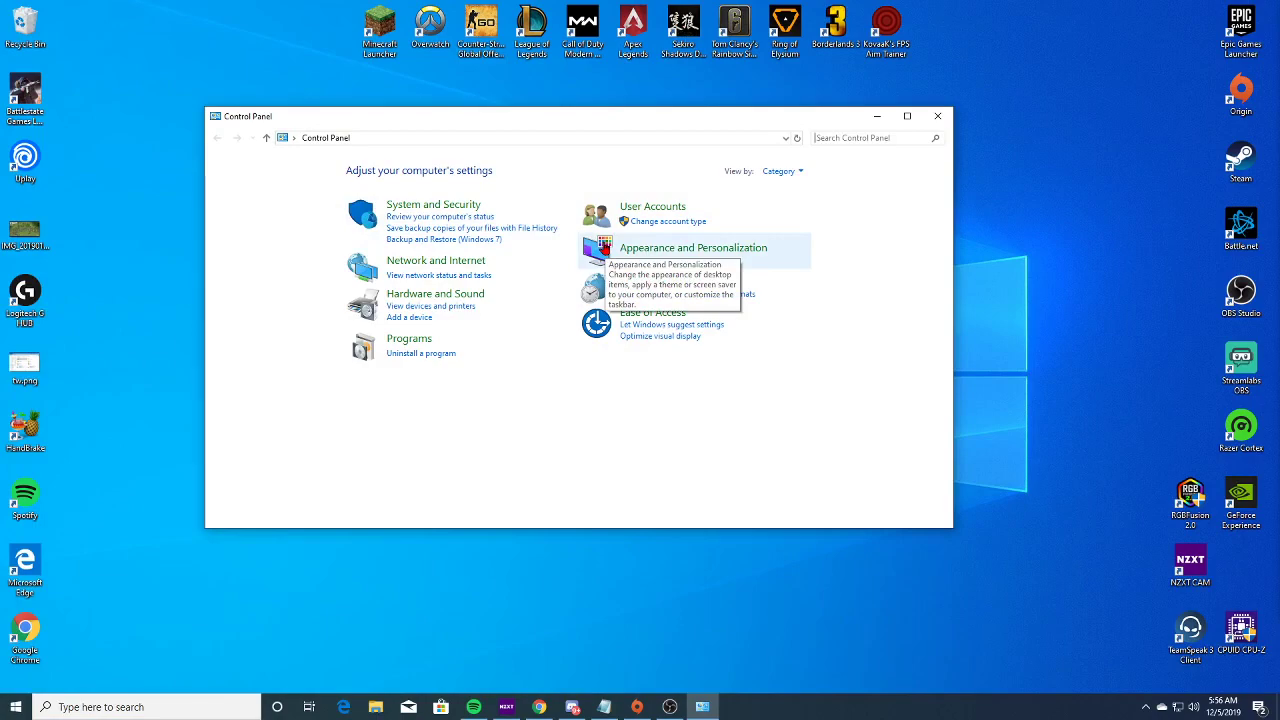
- Turn off 'Hide extensions for known file types' in File Explorer Options, apply, and close Control Panel
click(603, 248)
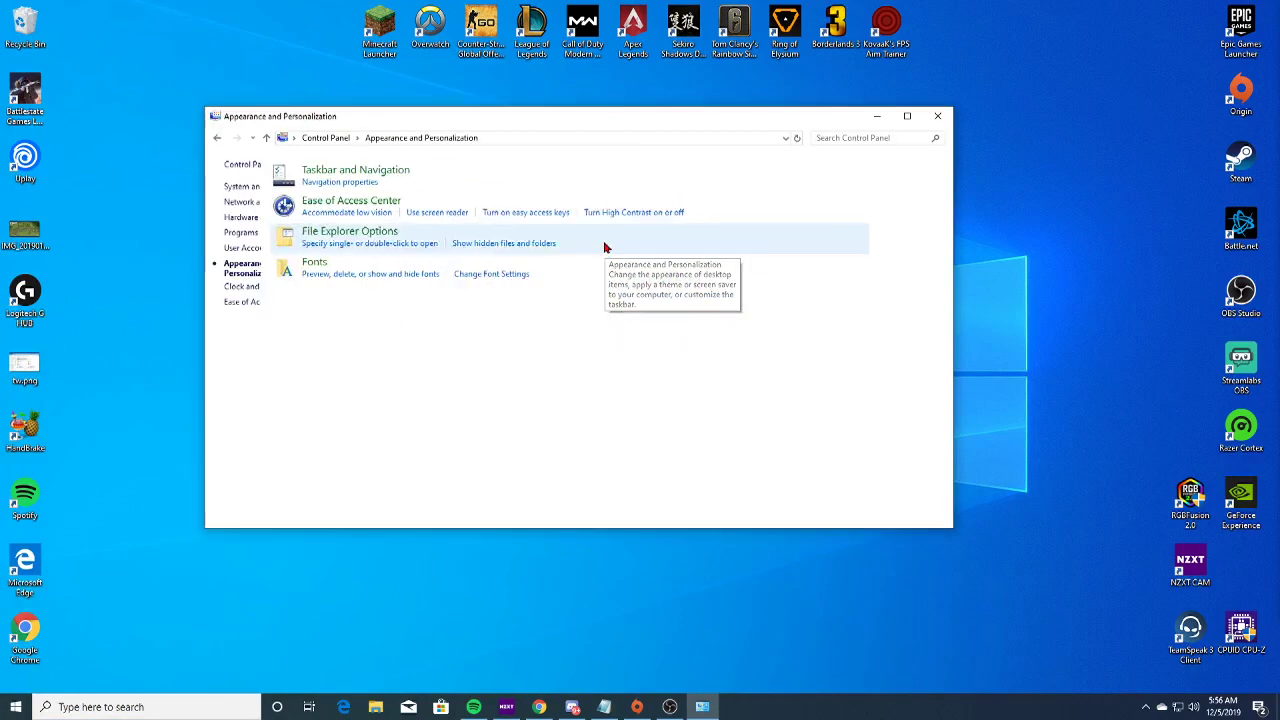
click(362, 240)
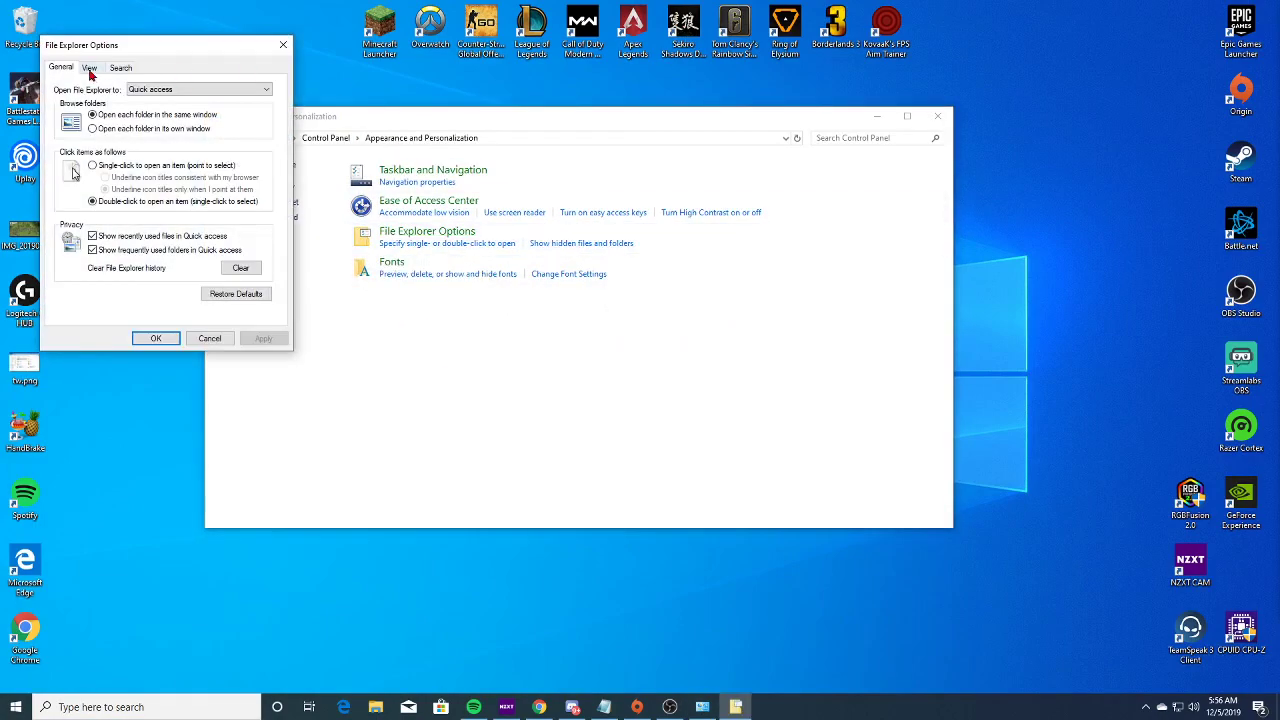
click(497, 199)
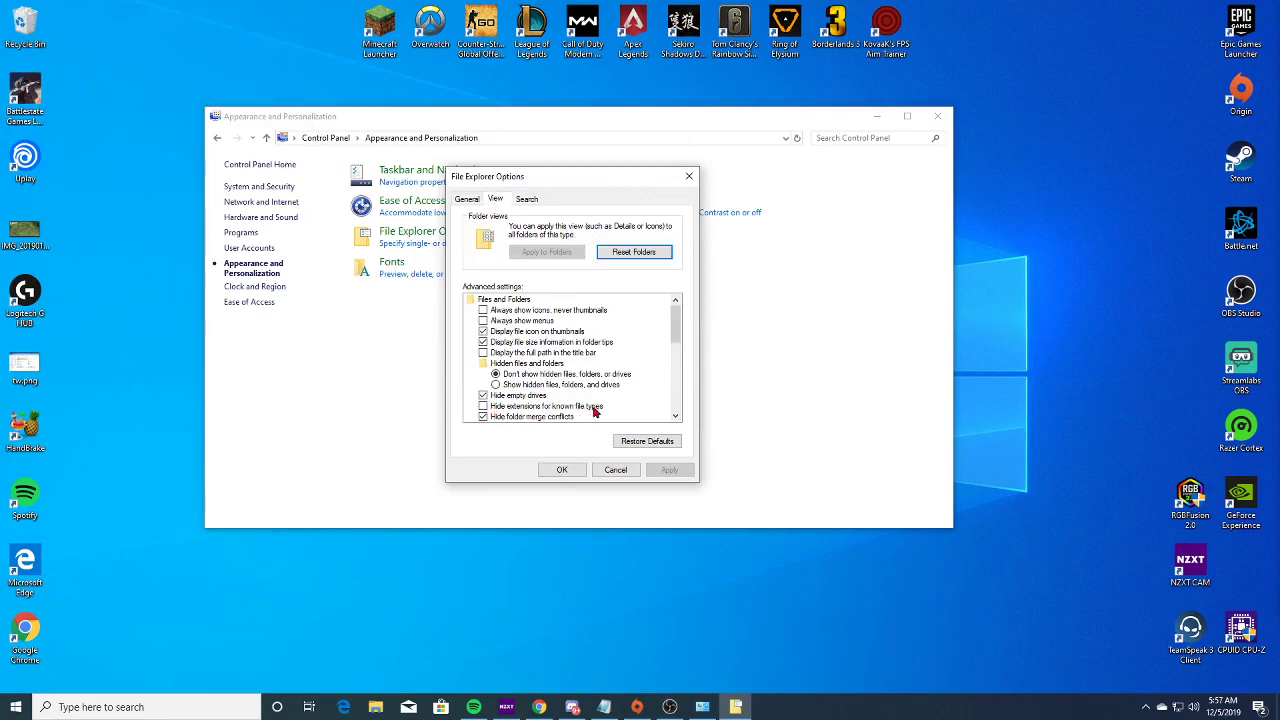
click(484, 407)
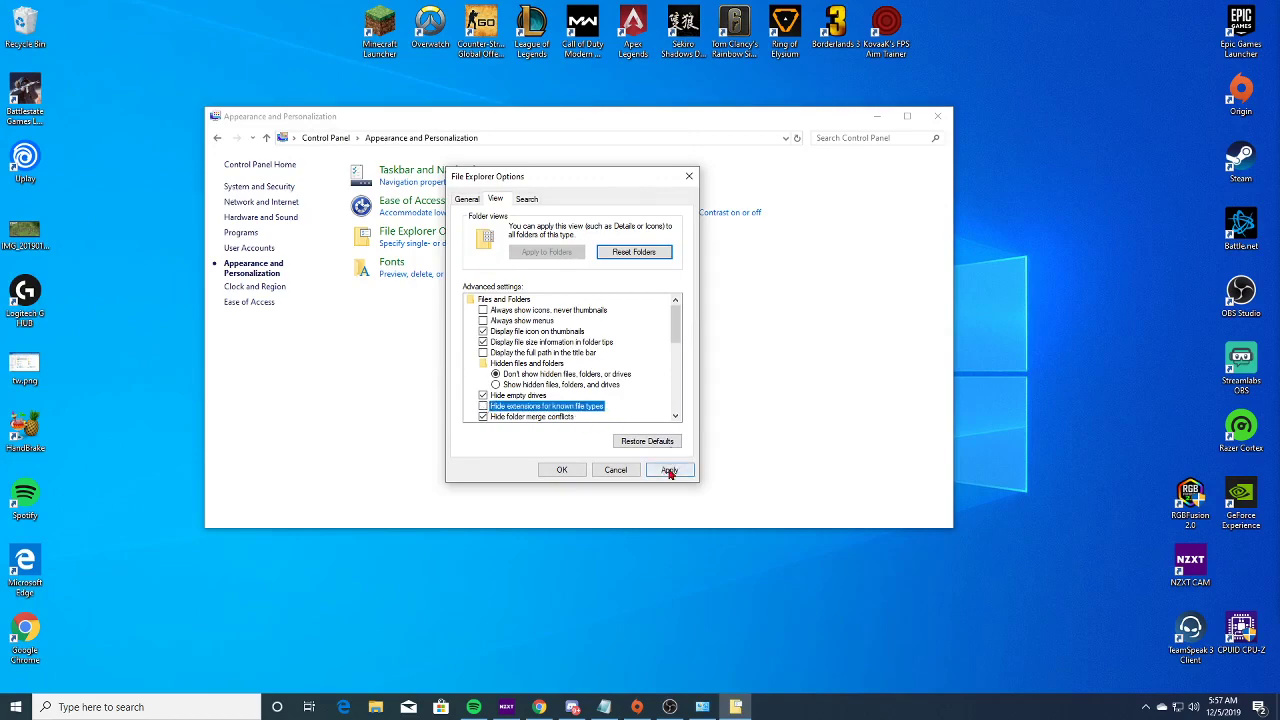
click(670, 471)
click(689, 176)
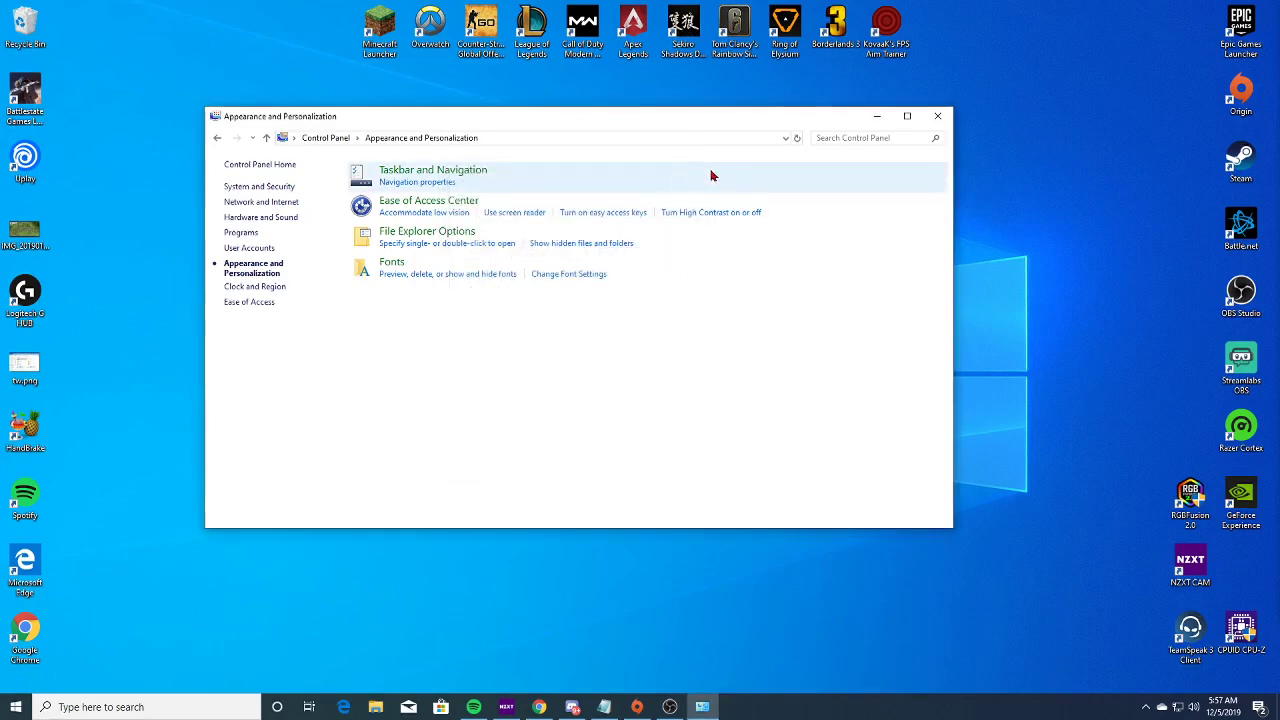
click(937, 116)
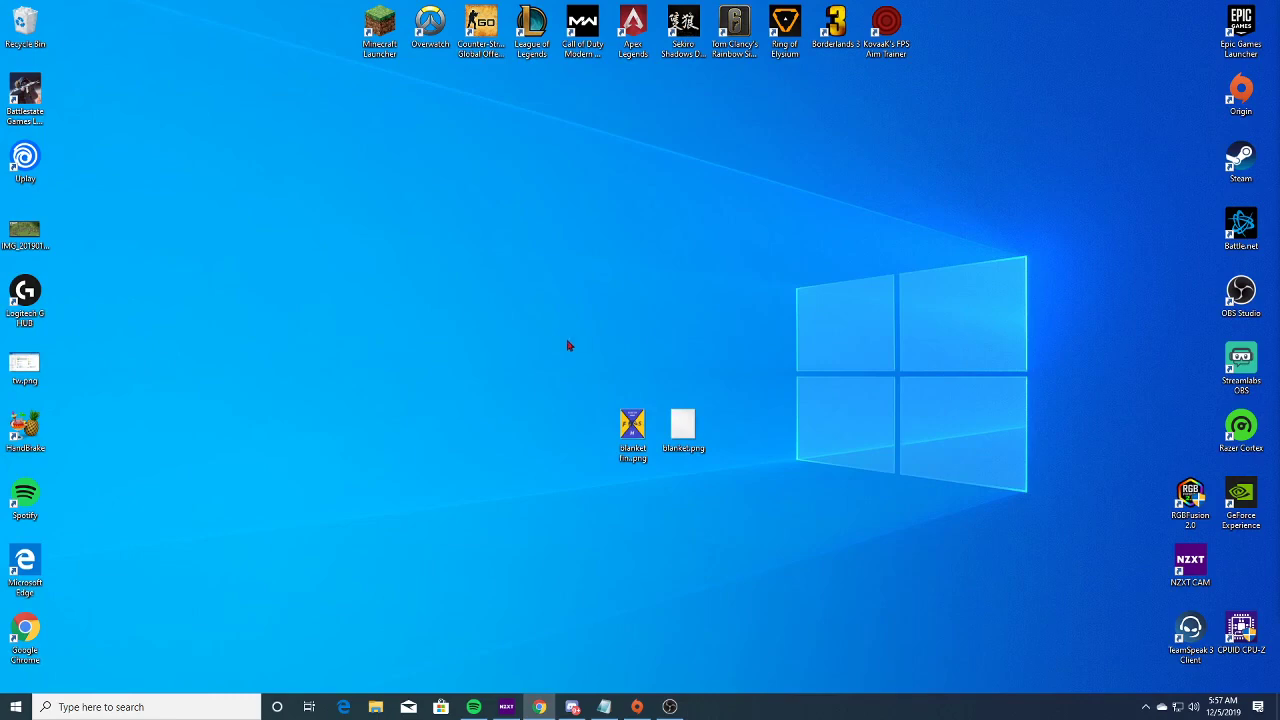
- View the tv.png screenshot in Photos, close it, and bring up the desktop context menu
right_click(640, 328)
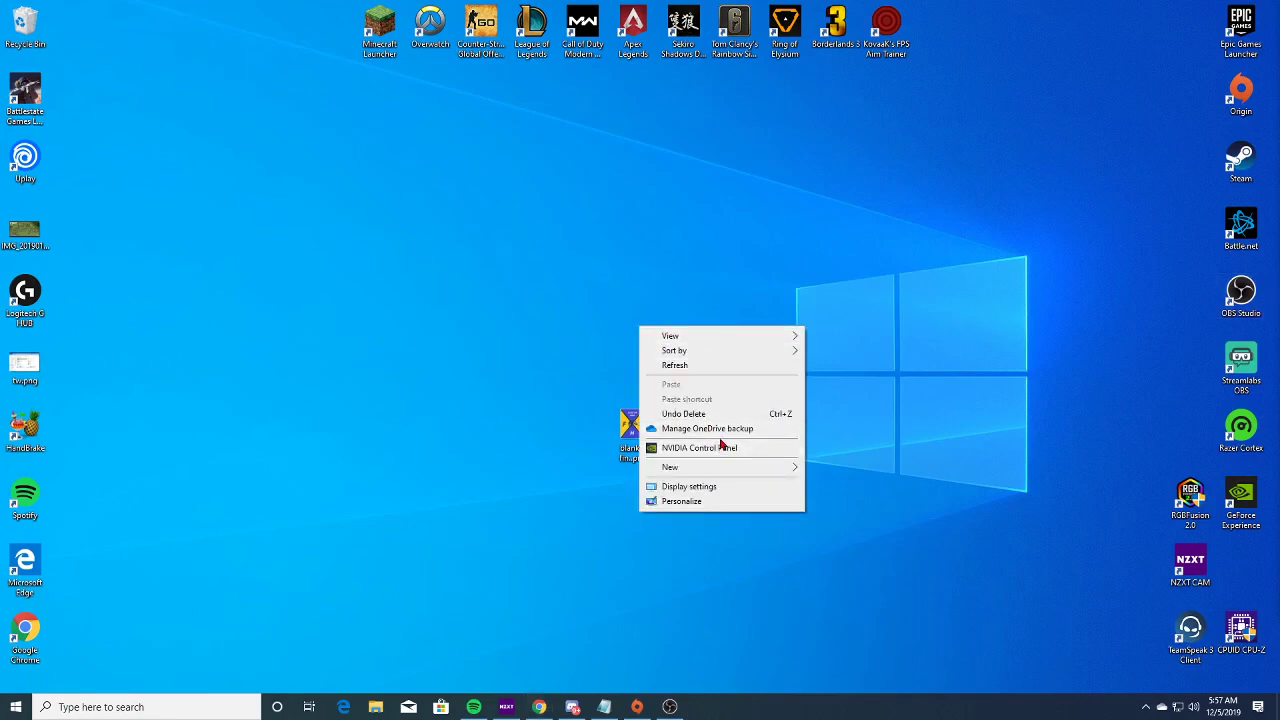
click(493, 426)
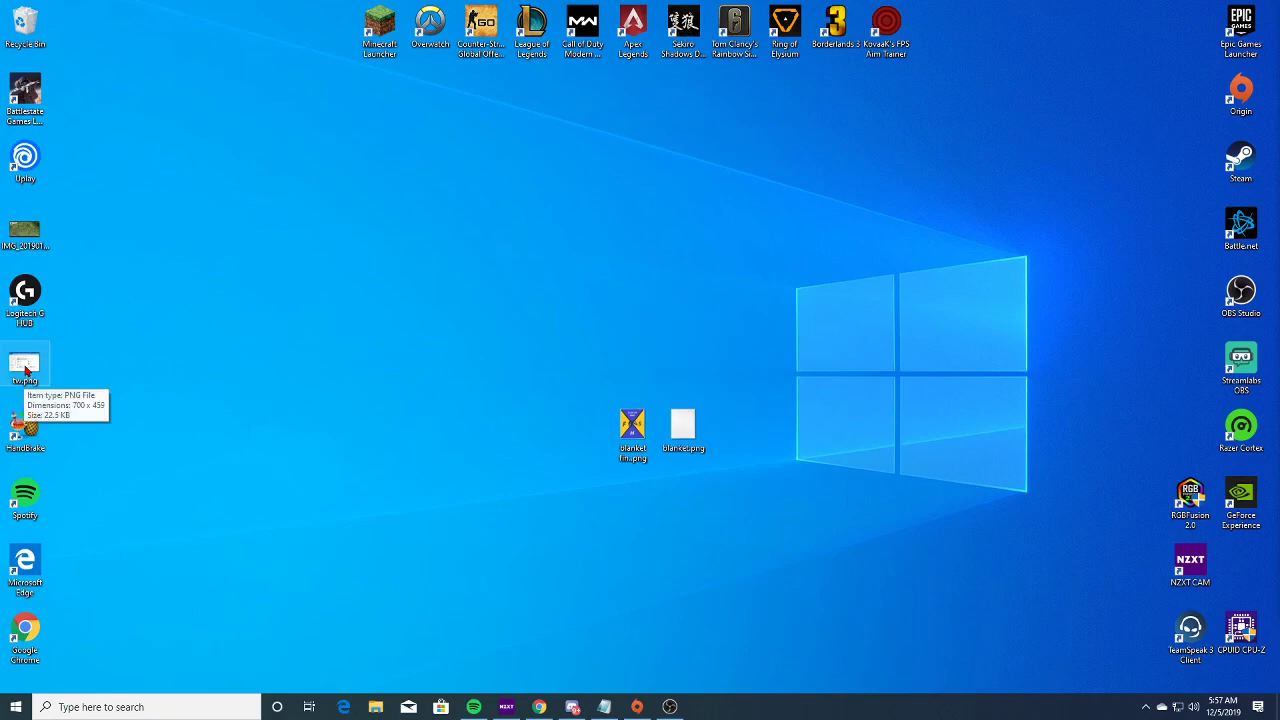
double_click(25, 370)
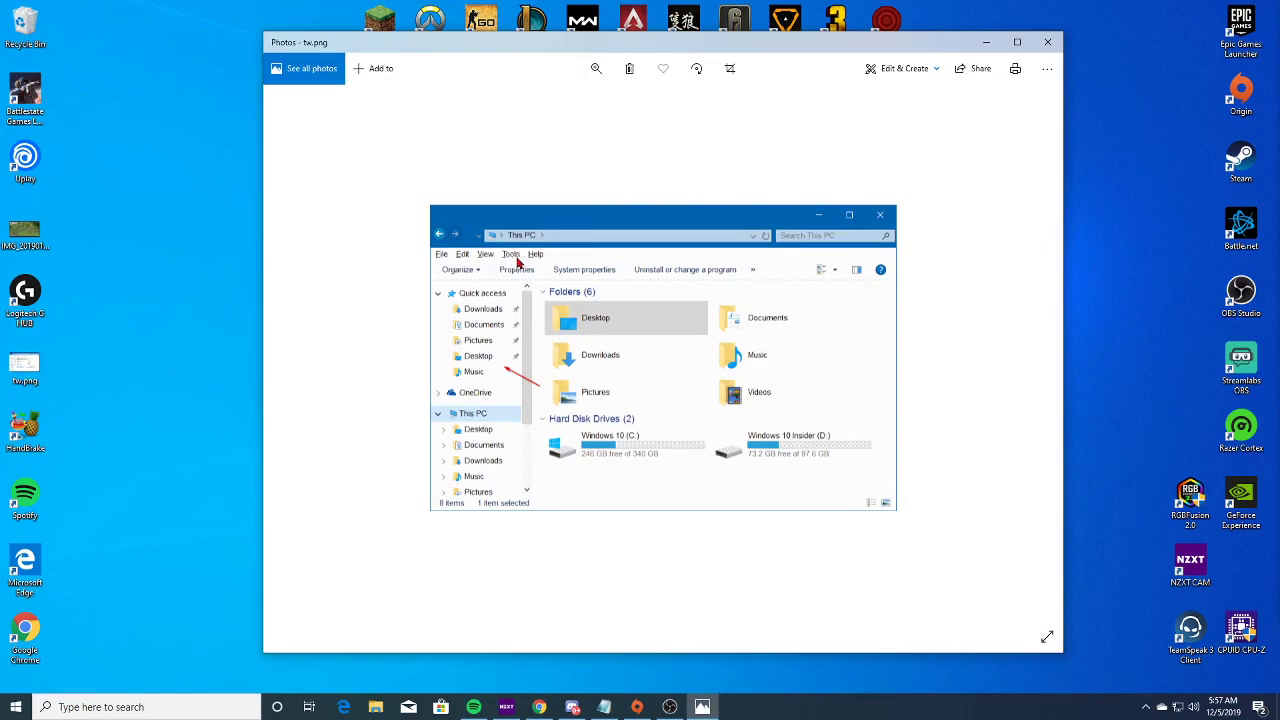
click(1047, 41)
right_click(490, 361)
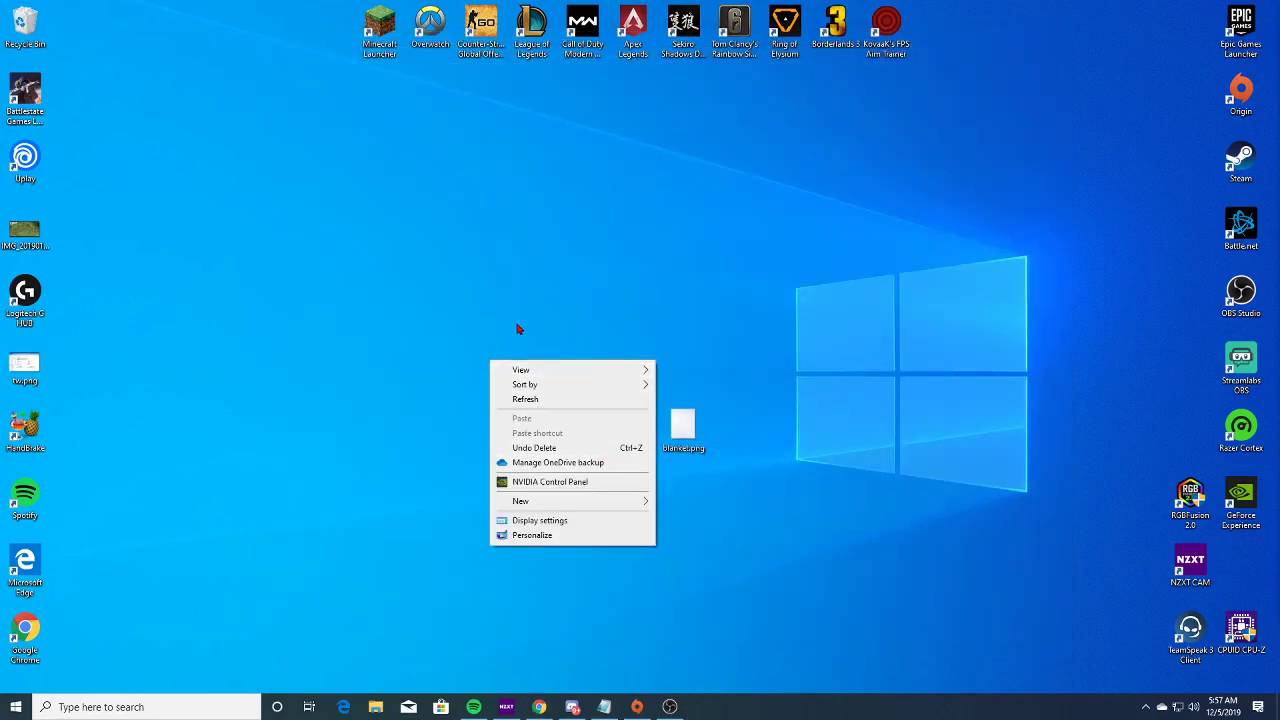
- Launch NVIDIA Control Panel from the desktop menu and open Change resolution's custom resolutions (1600×1080, 1440×1080)
right_click(652, 280)
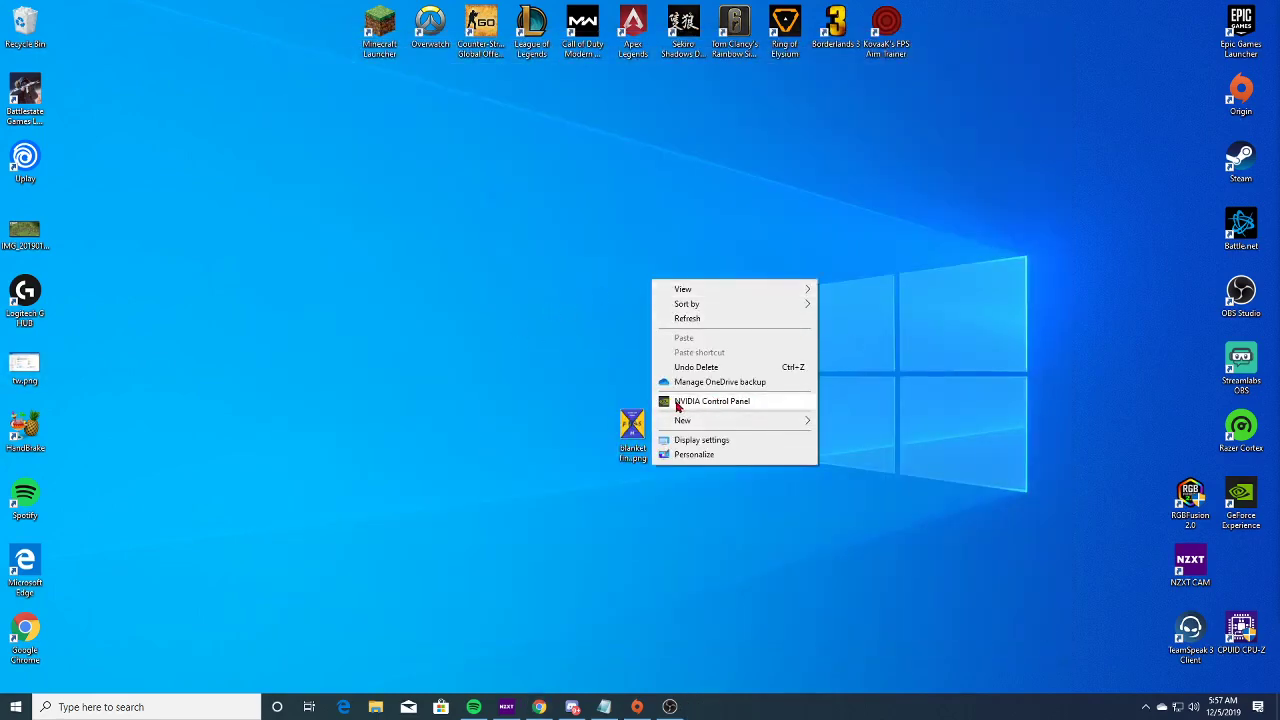
click(737, 404)
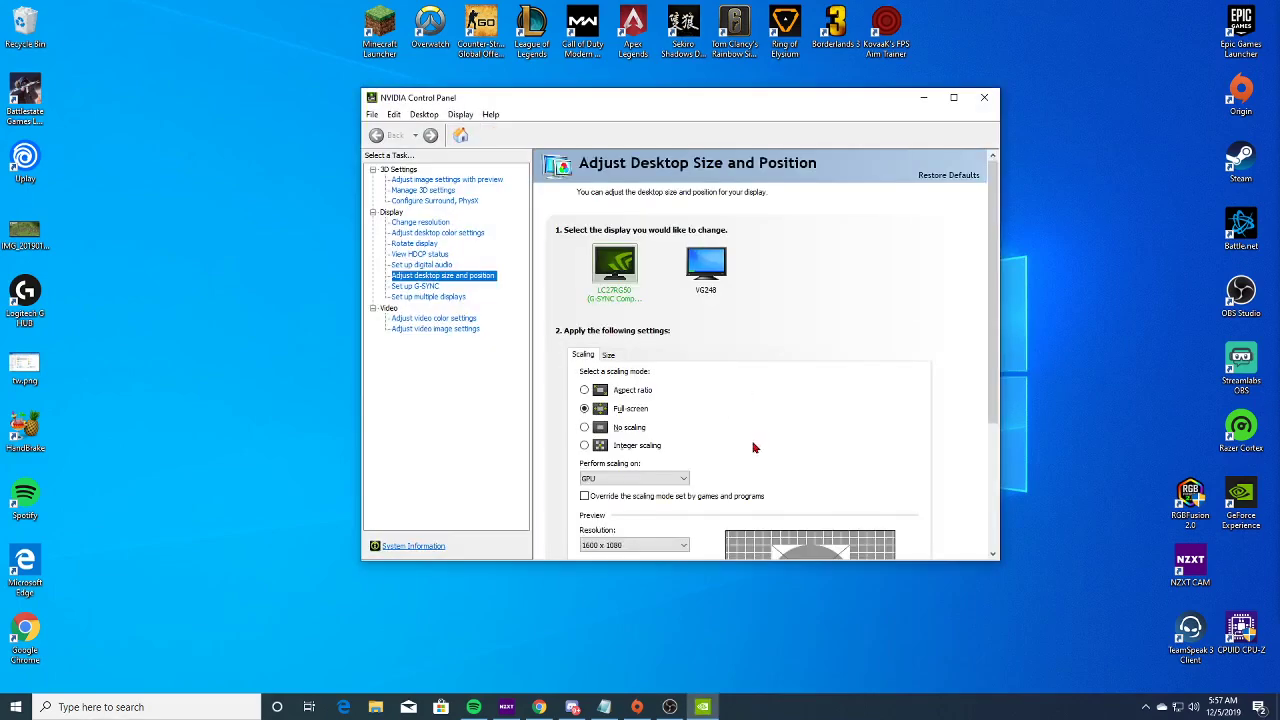
scroll(740, 500, down, 1)
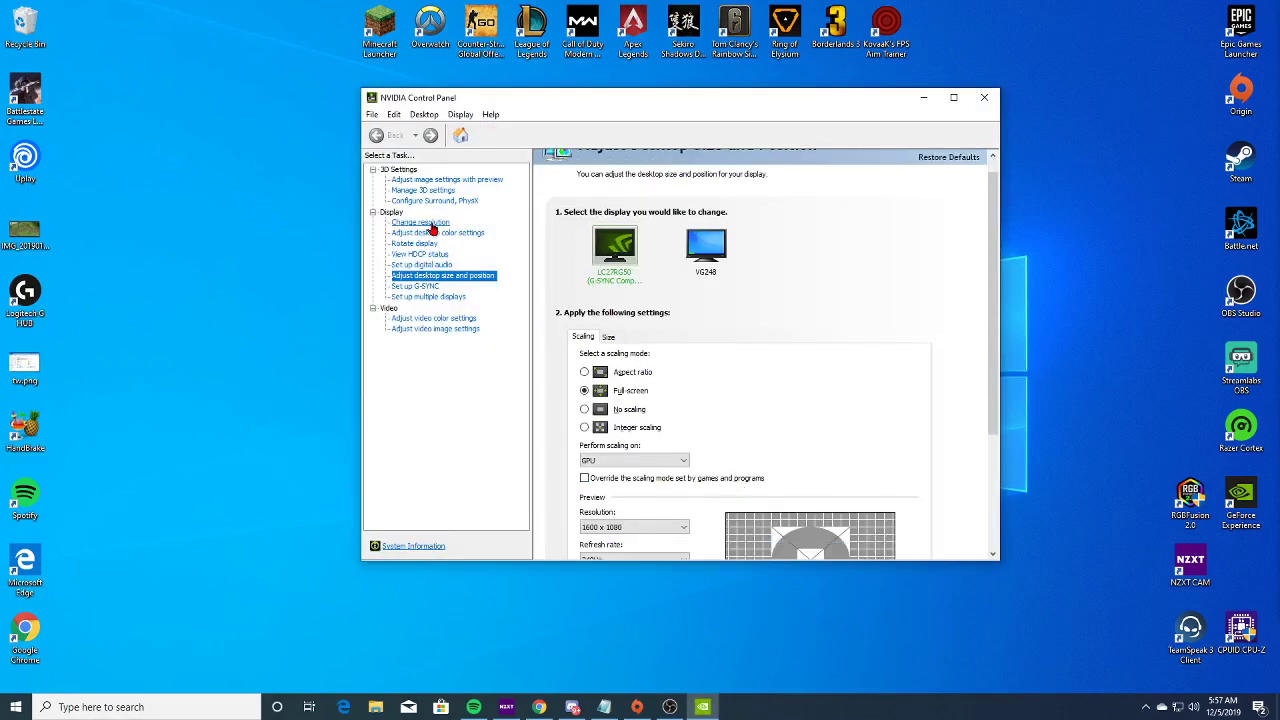
click(432, 226)
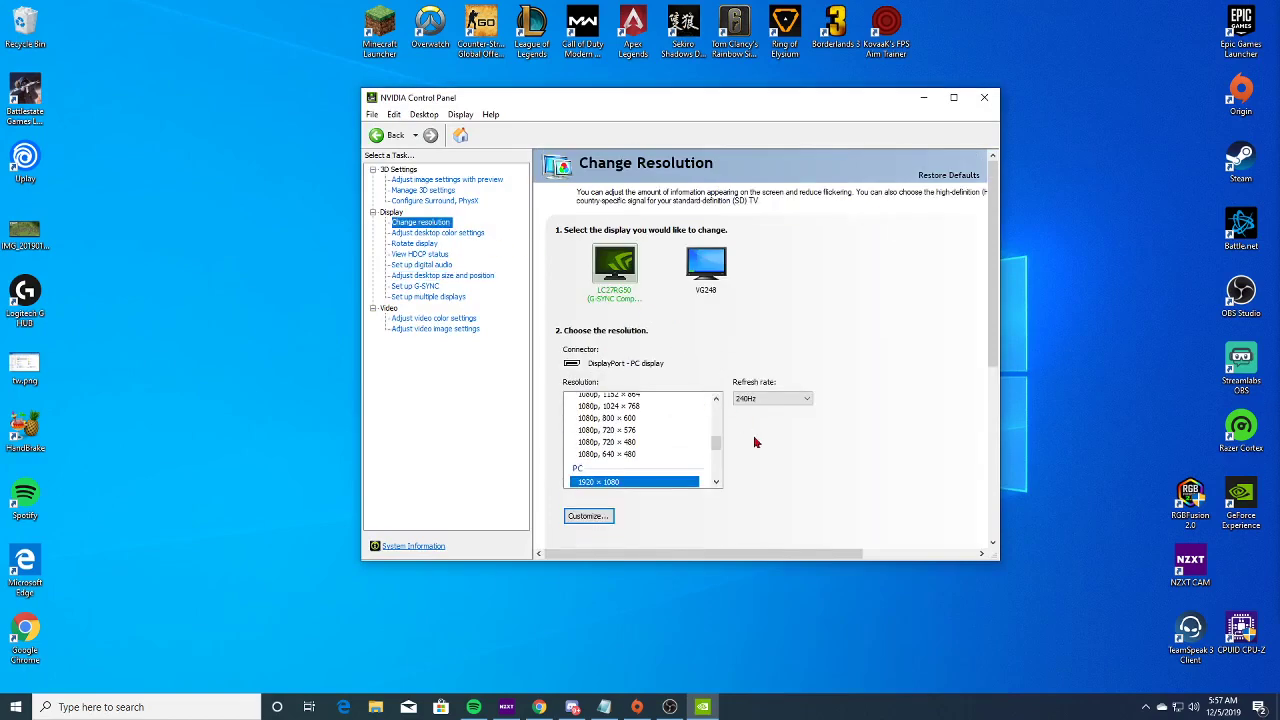
scroll(760, 454, down, 2)
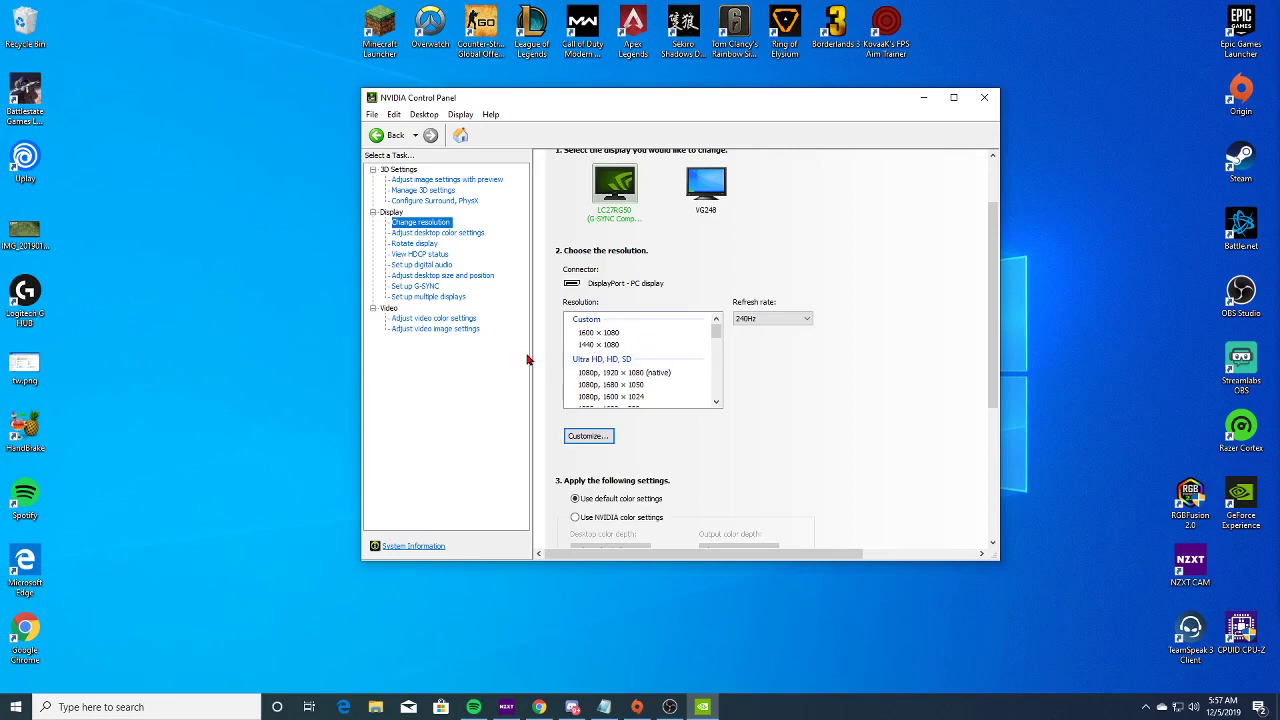
scroll(640, 370, down, 6)
scroll(646, 360, up, 6)
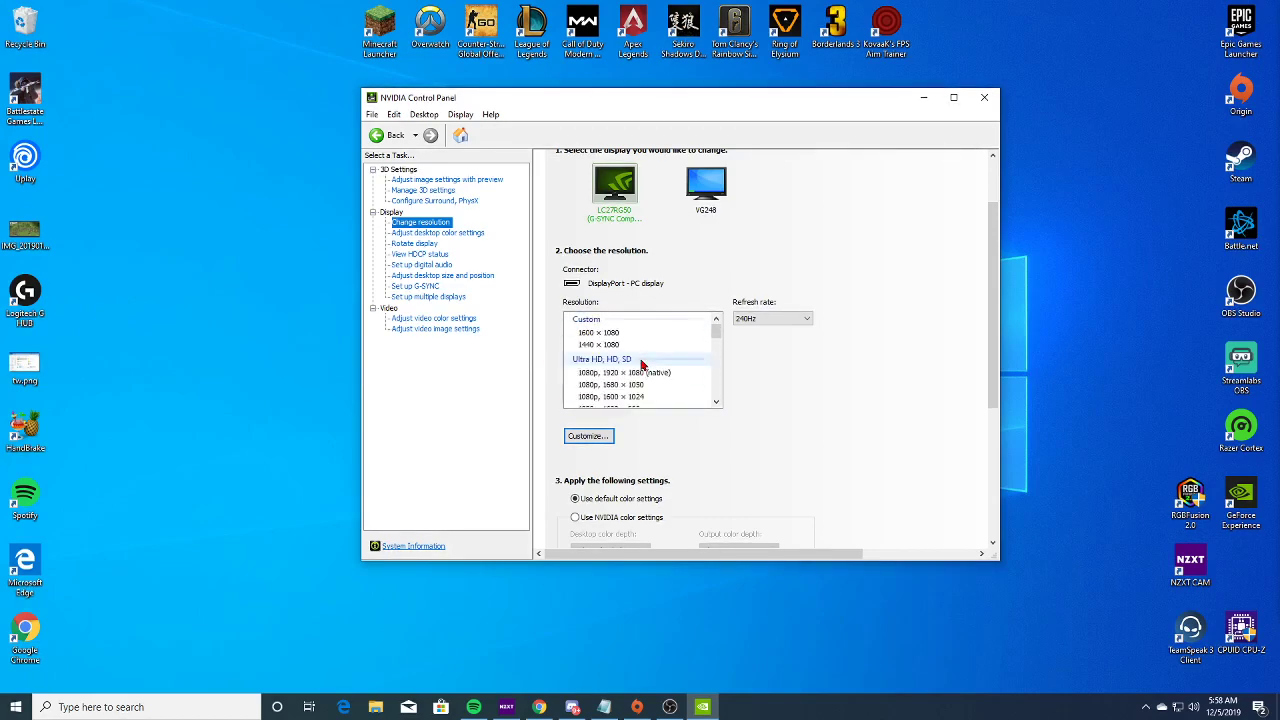
click(588, 437)
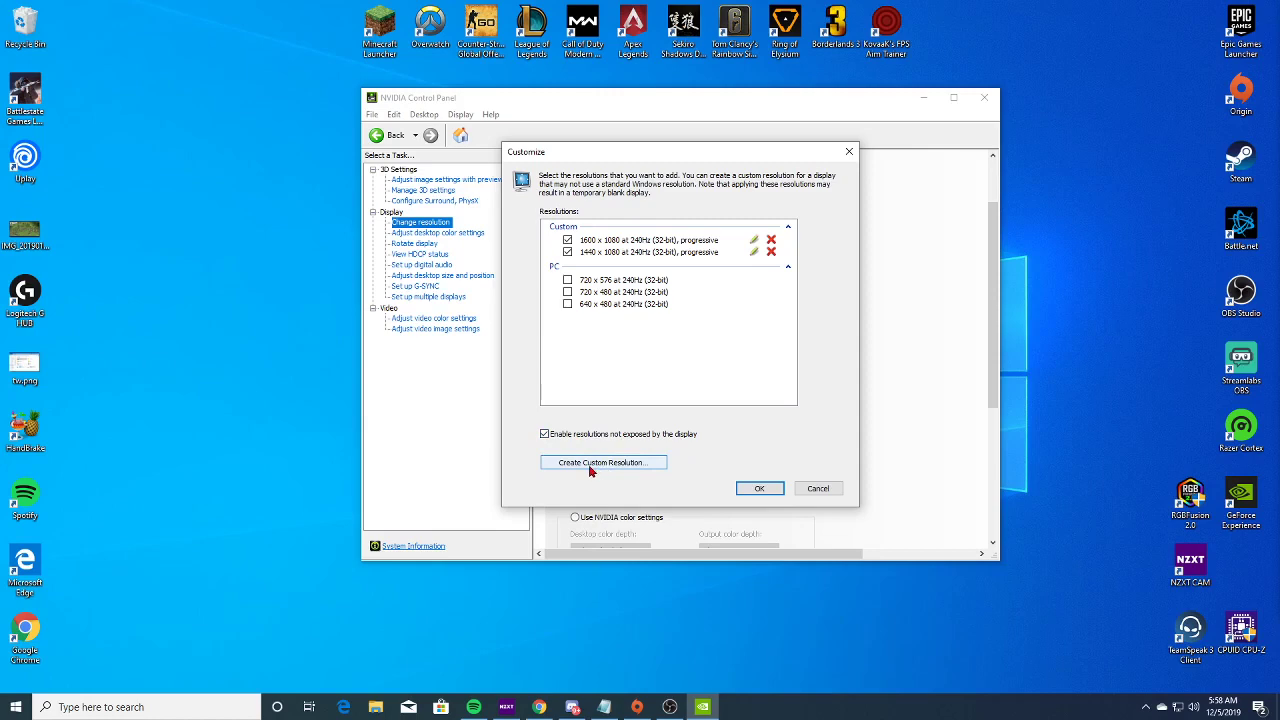
- Open Create Custom Resolution, prefilled with 1920 × 1080 at 240 Hz, then right-click the desktop
click(590, 470)
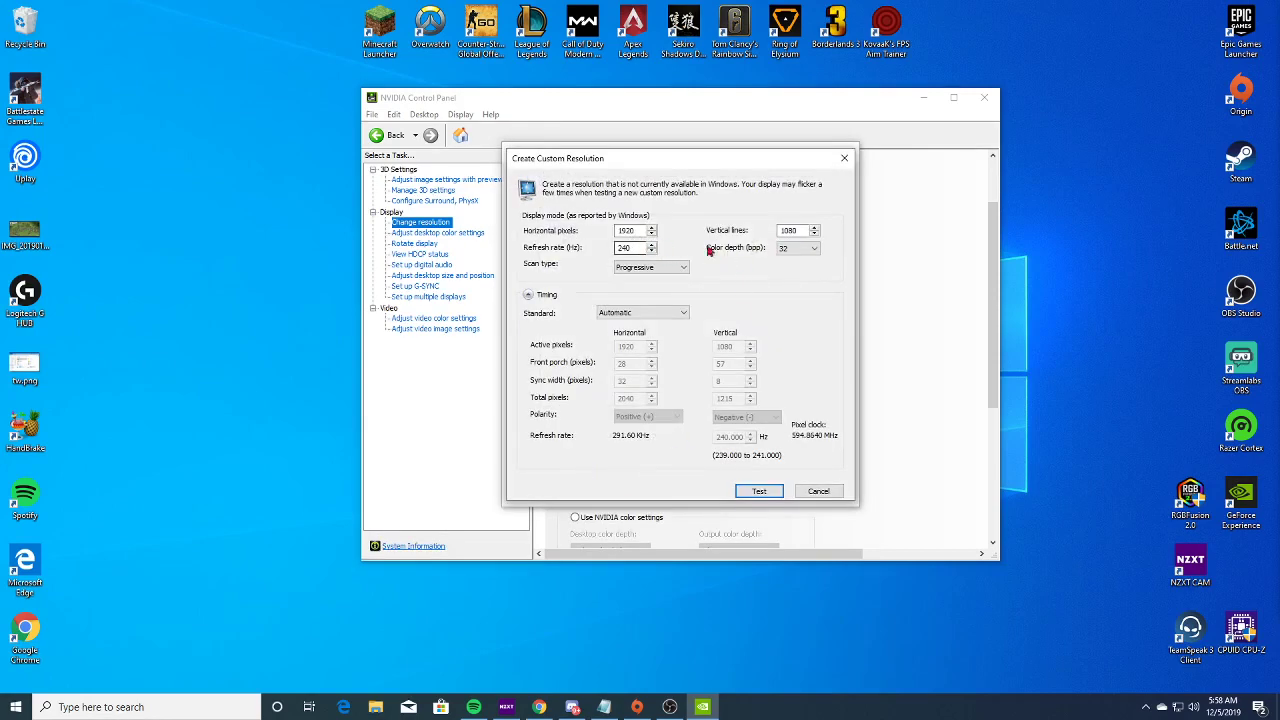
right_click(332, 326)
right_click(294, 267)
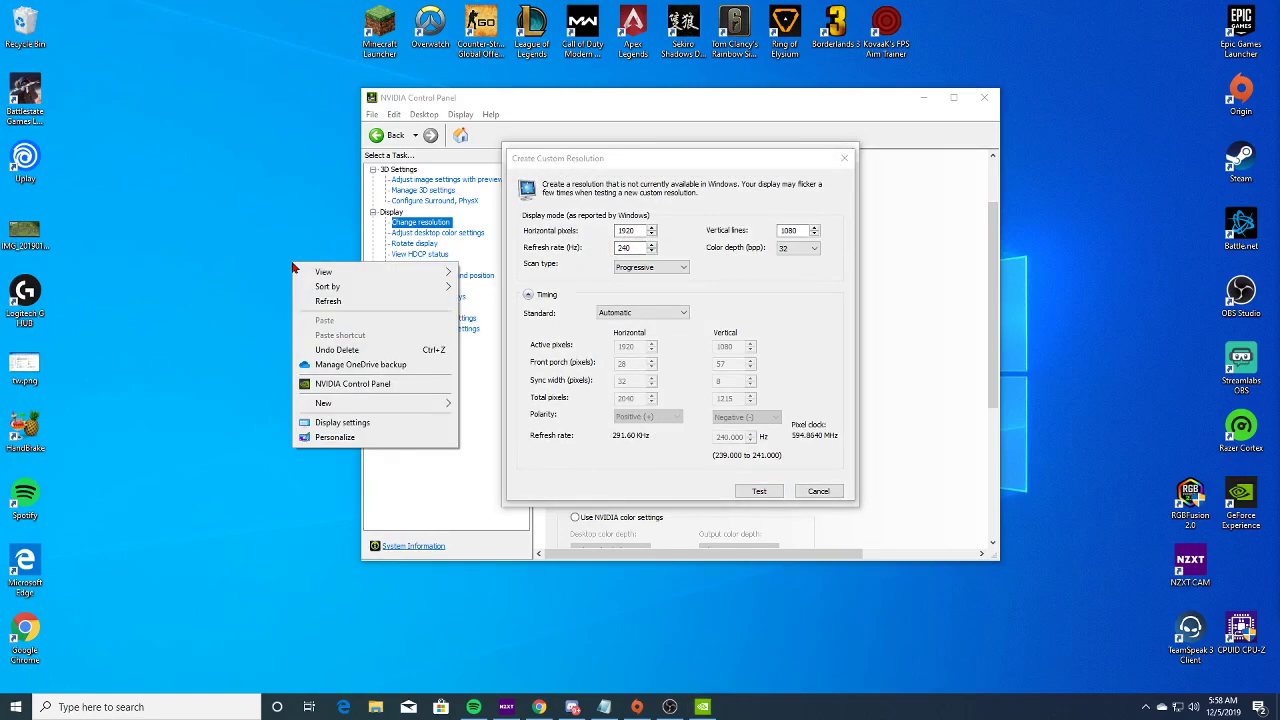
- Check Advanced display settings showing the VG248 at 1920 × 1080, 60 Hz, then move Settings aside
click(357, 425)
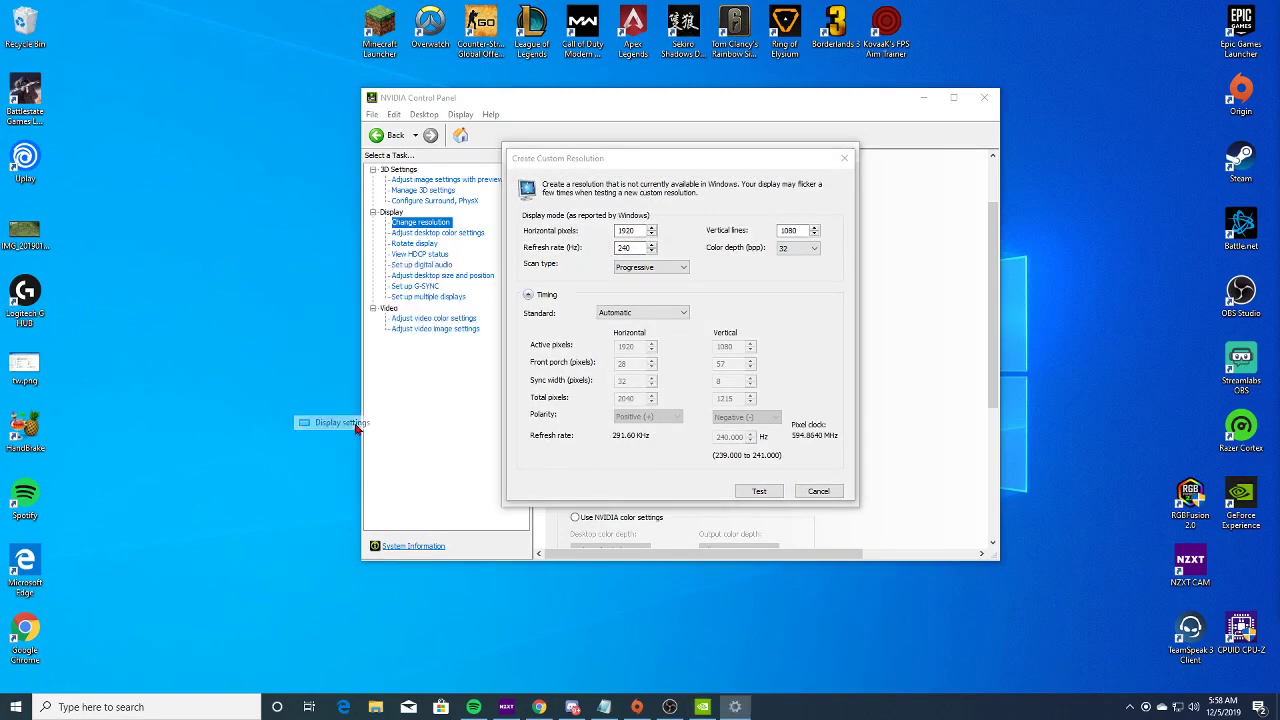
scroll(580, 443, down, 5)
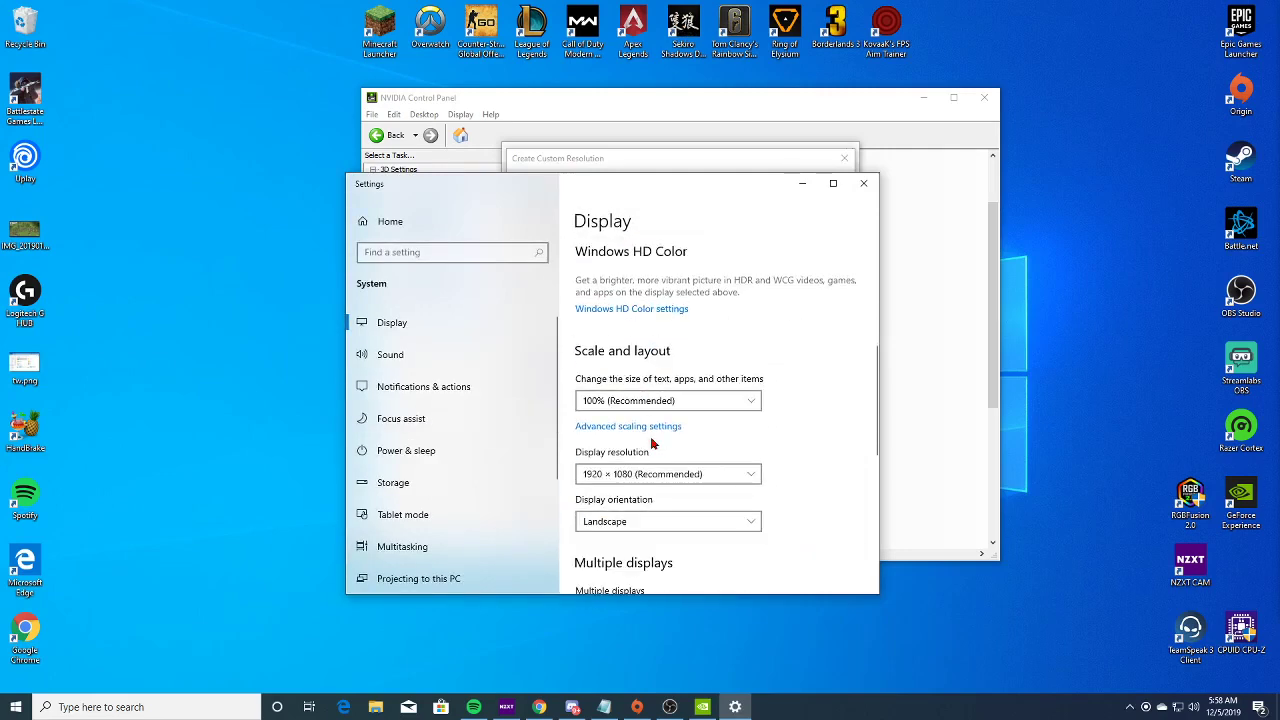
scroll(652, 443, down, 3)
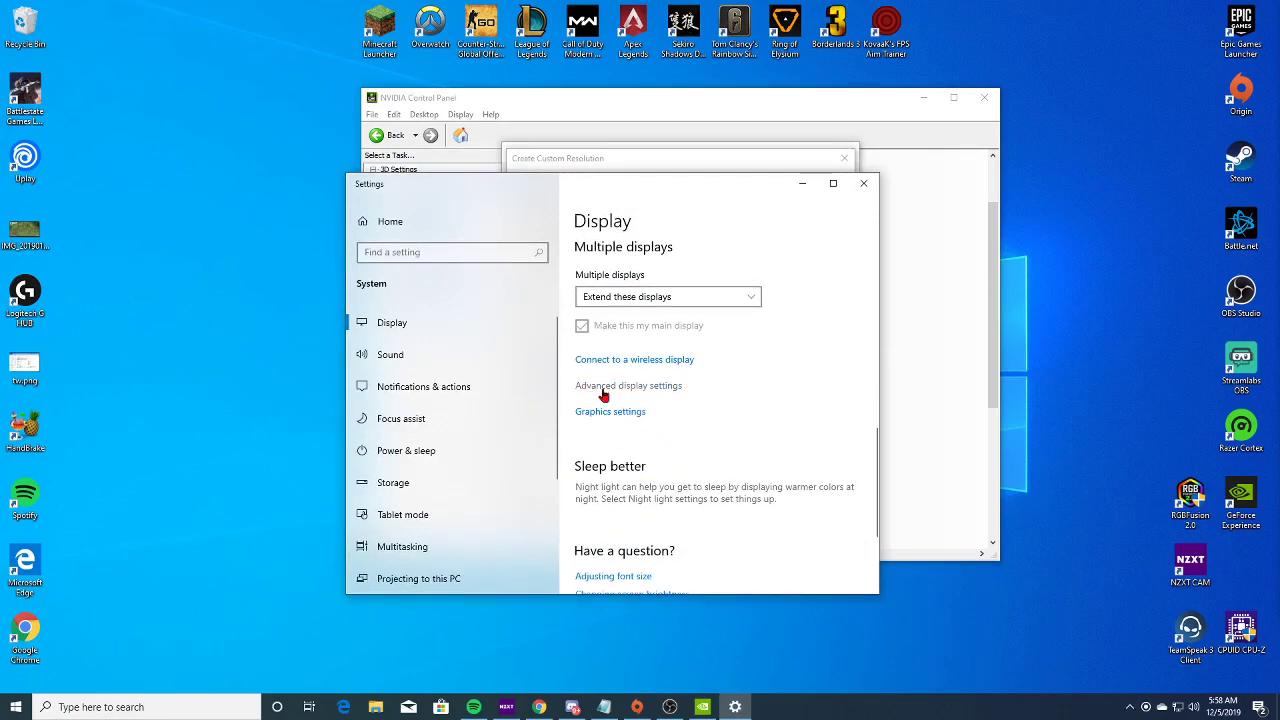
click(654, 396)
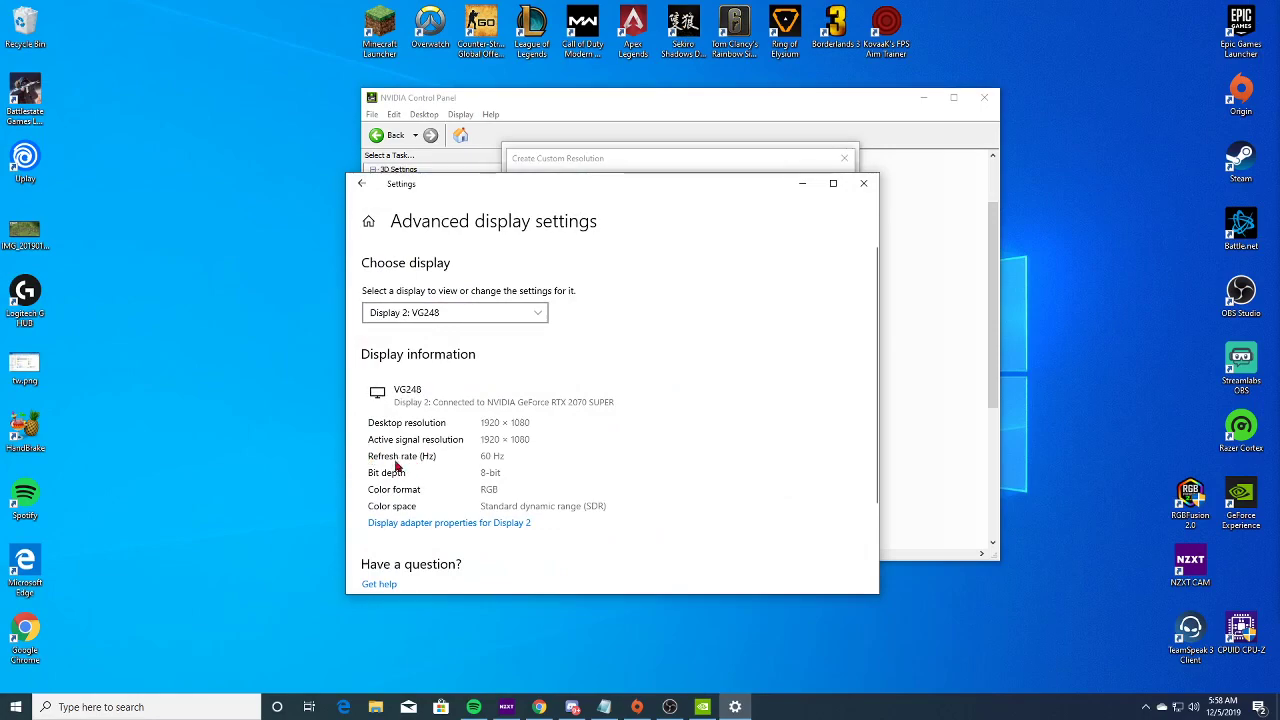
drag(752, 188, 761, 314)
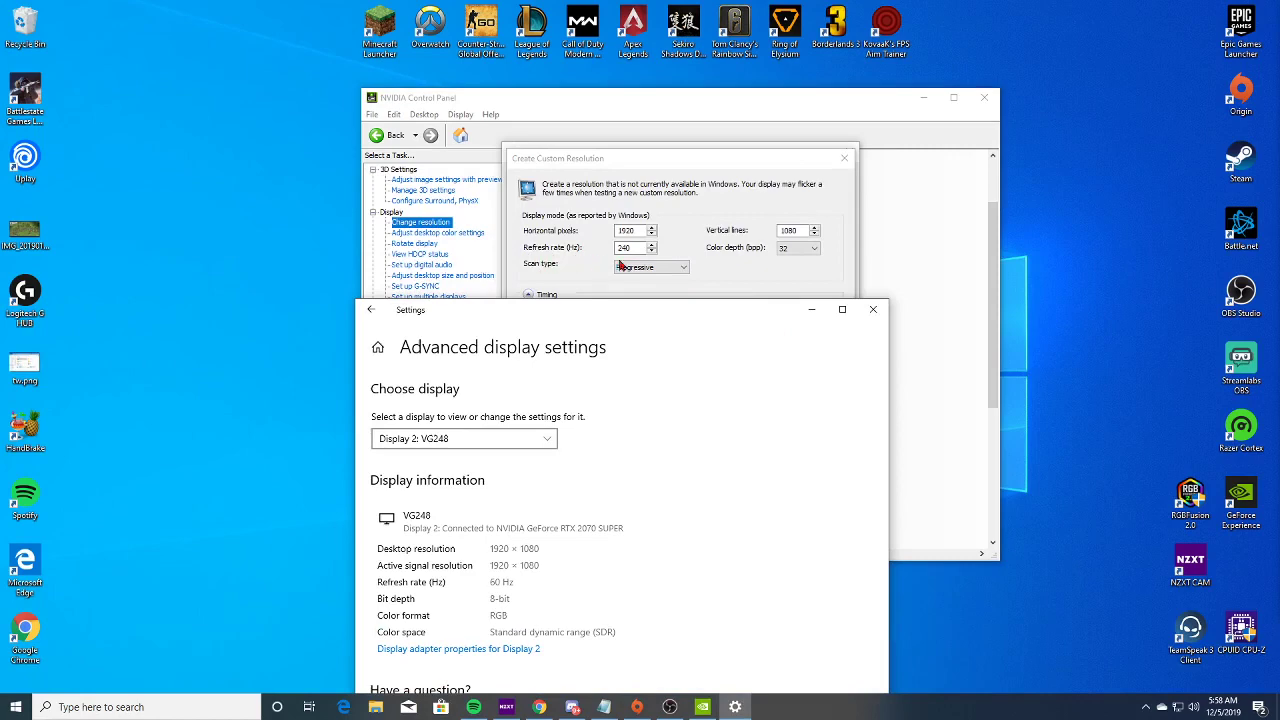
- Change the custom resolution width to 1440 (1440 × 1080 at 240 Hz), then go to Adjust desktop size and position
click(873, 309)
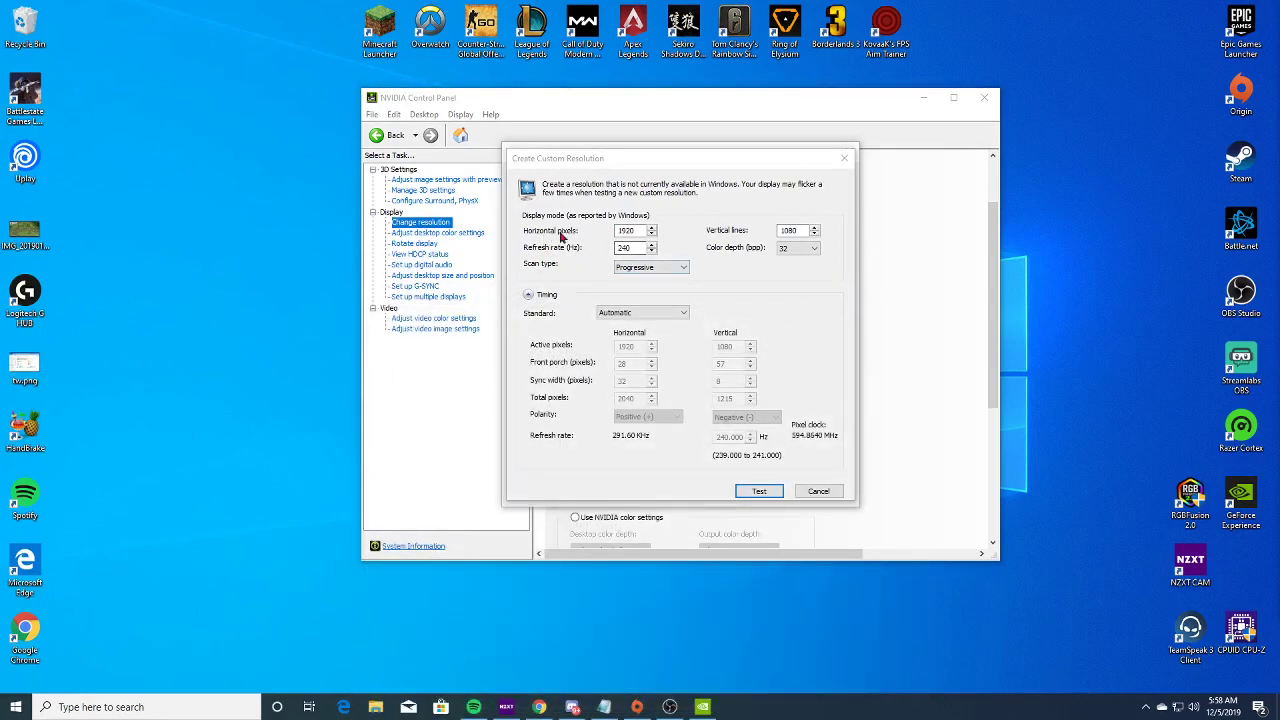
click(629, 231)
double_click(635, 230)
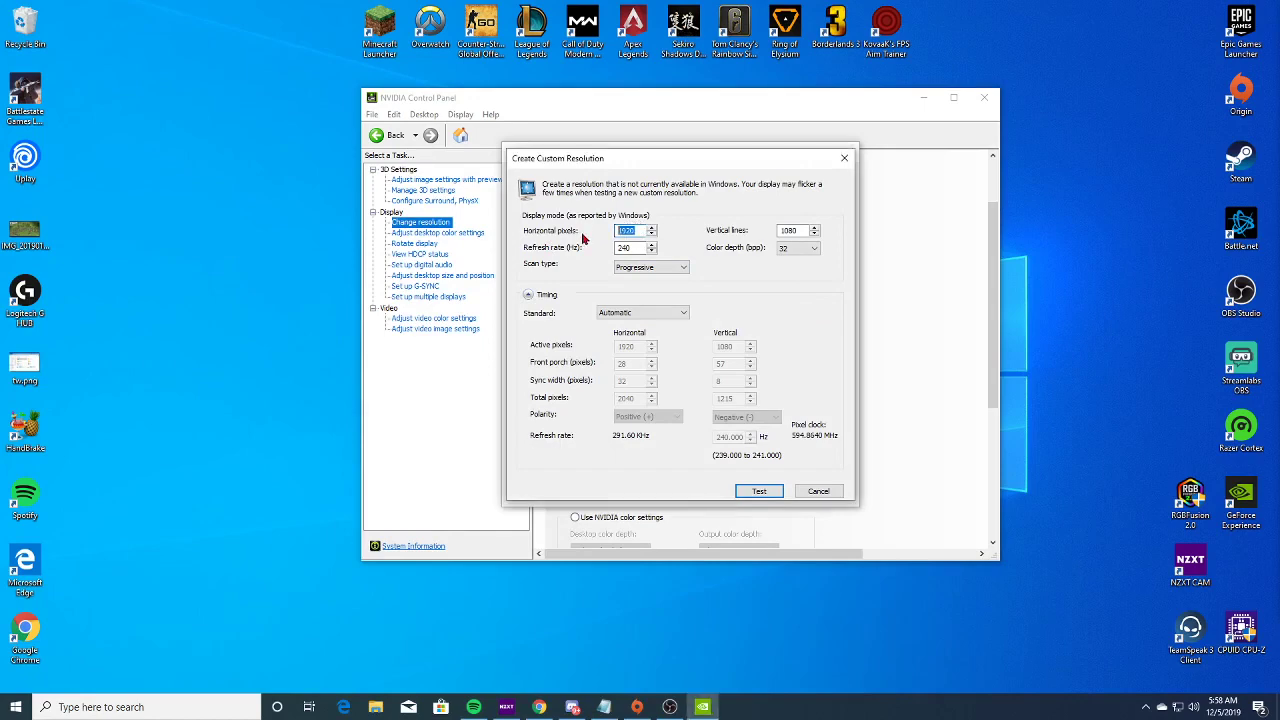
text(1440)
click(844, 158)
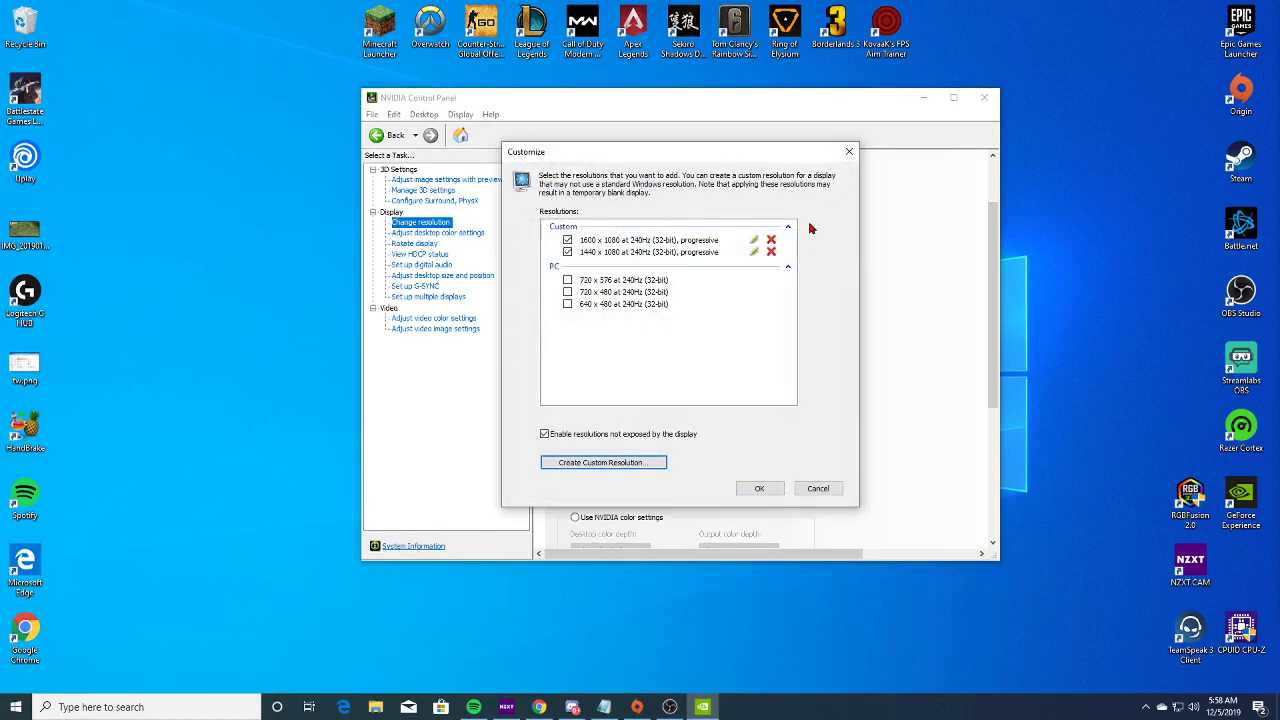
click(801, 490)
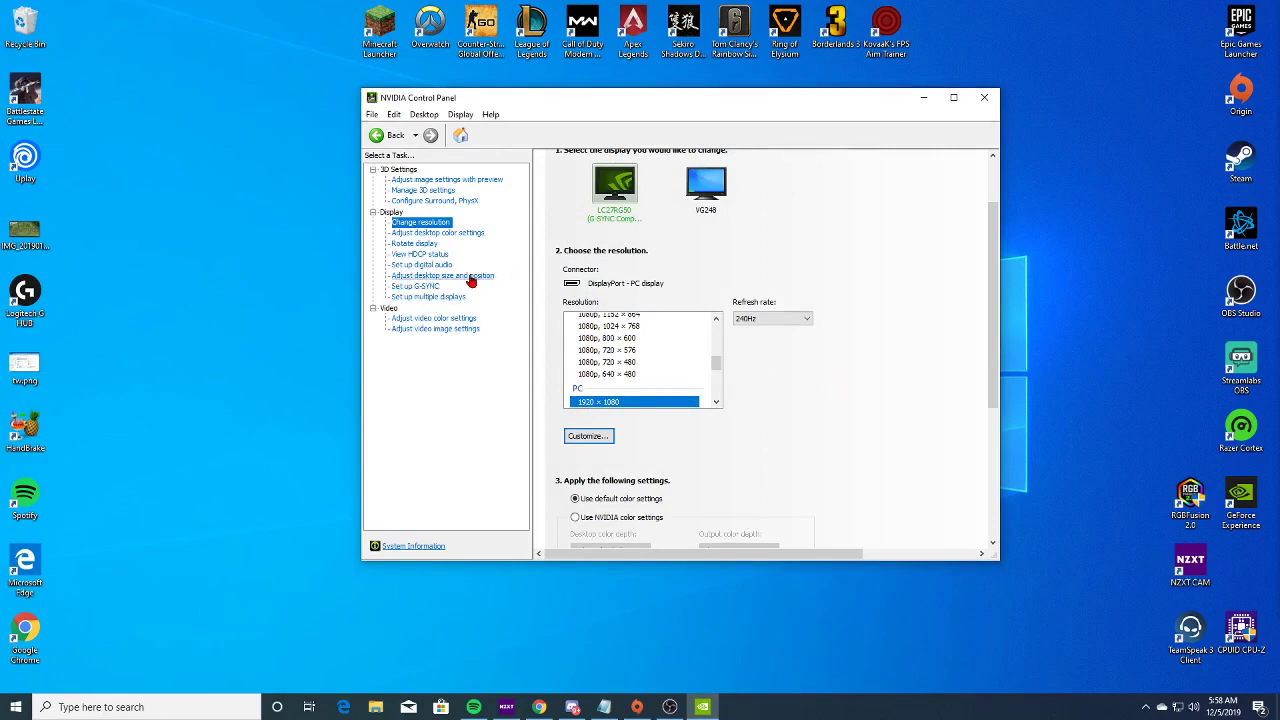
click(470, 278)
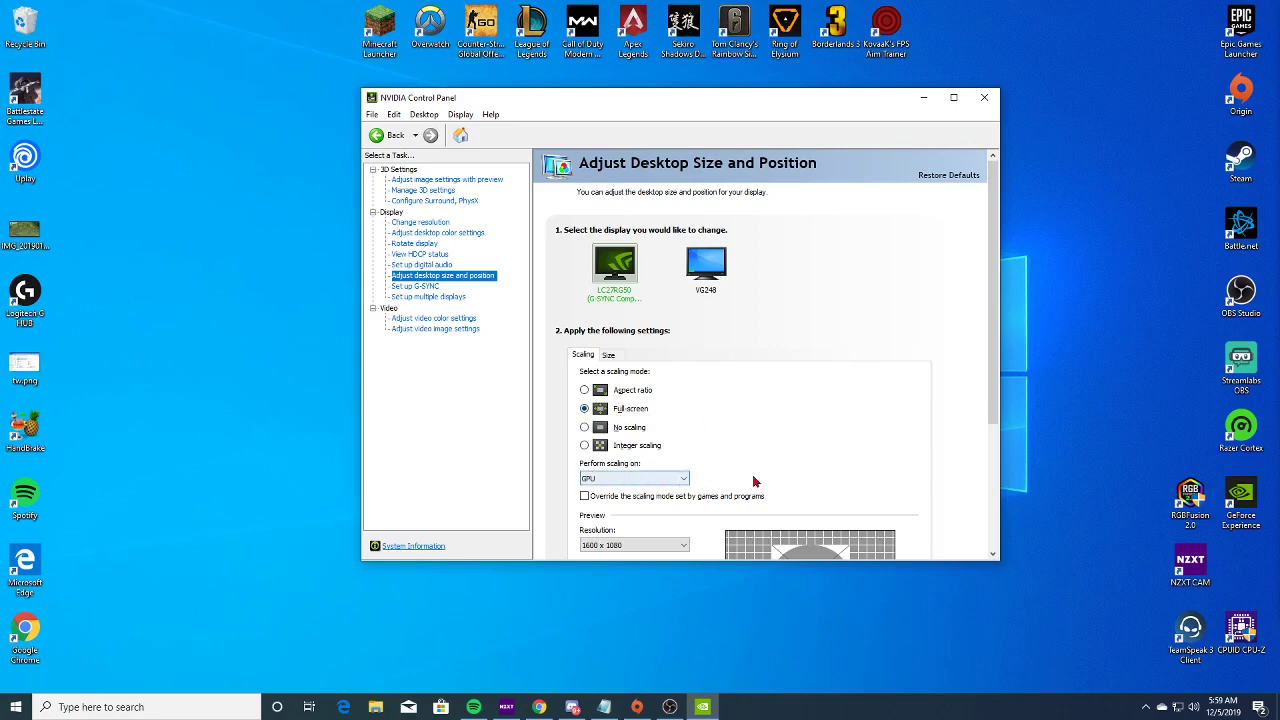
- Review the Full-screen GPU scaling preview at 1600 × 1080, 240 Hz, and close NVIDIA Control Panel
scroll(891, 457, down, 3)
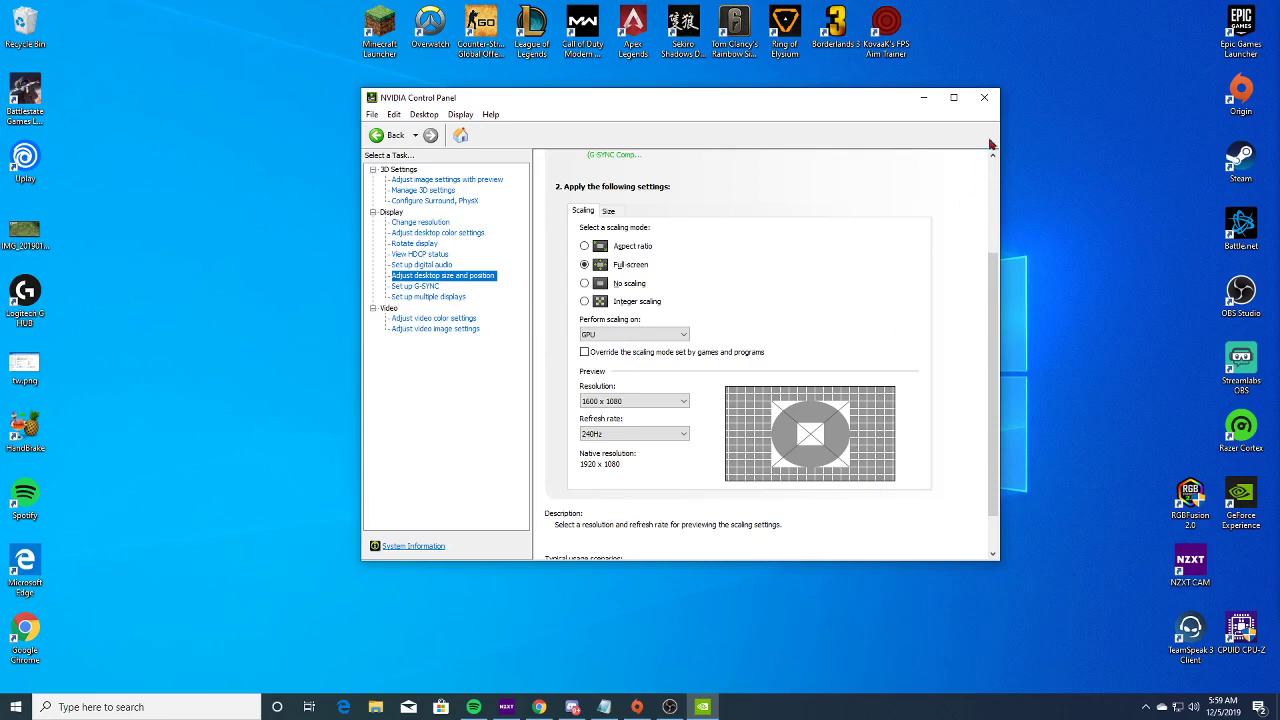
click(985, 99)
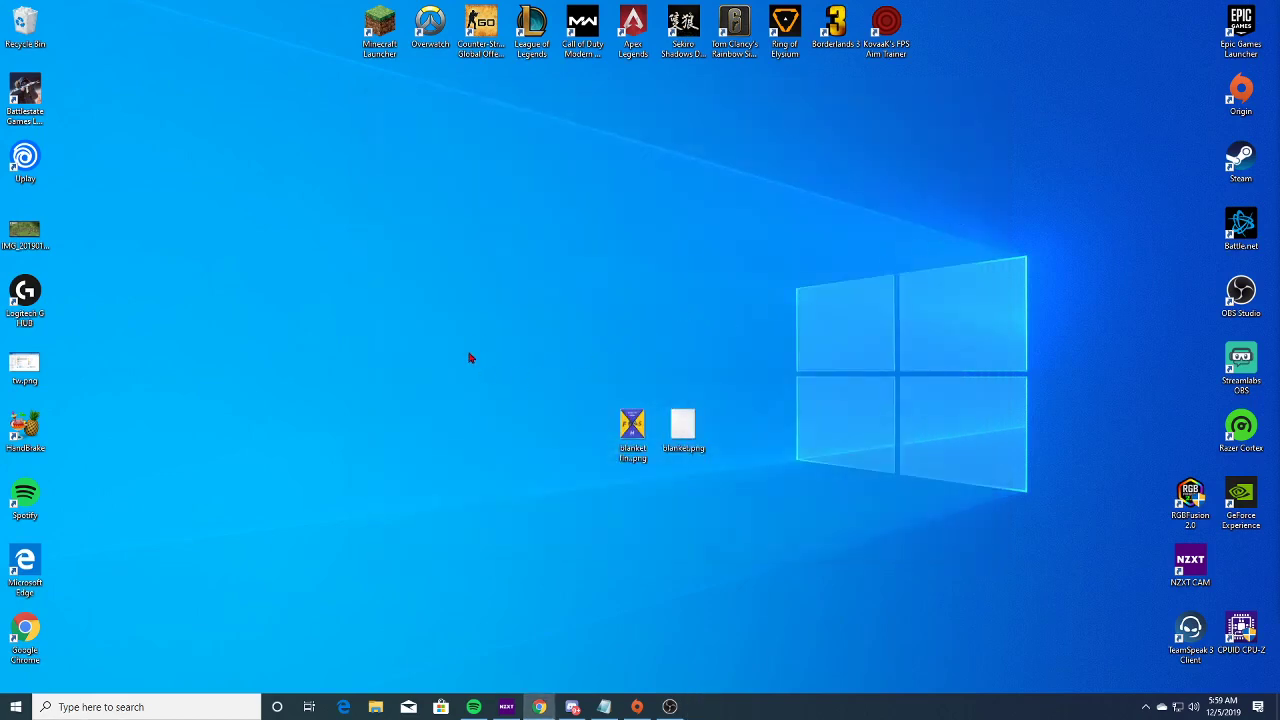
- Browse in File Explorer to C:\Users\user\Saved Games\Respawn\Apex\local
click(375, 707)
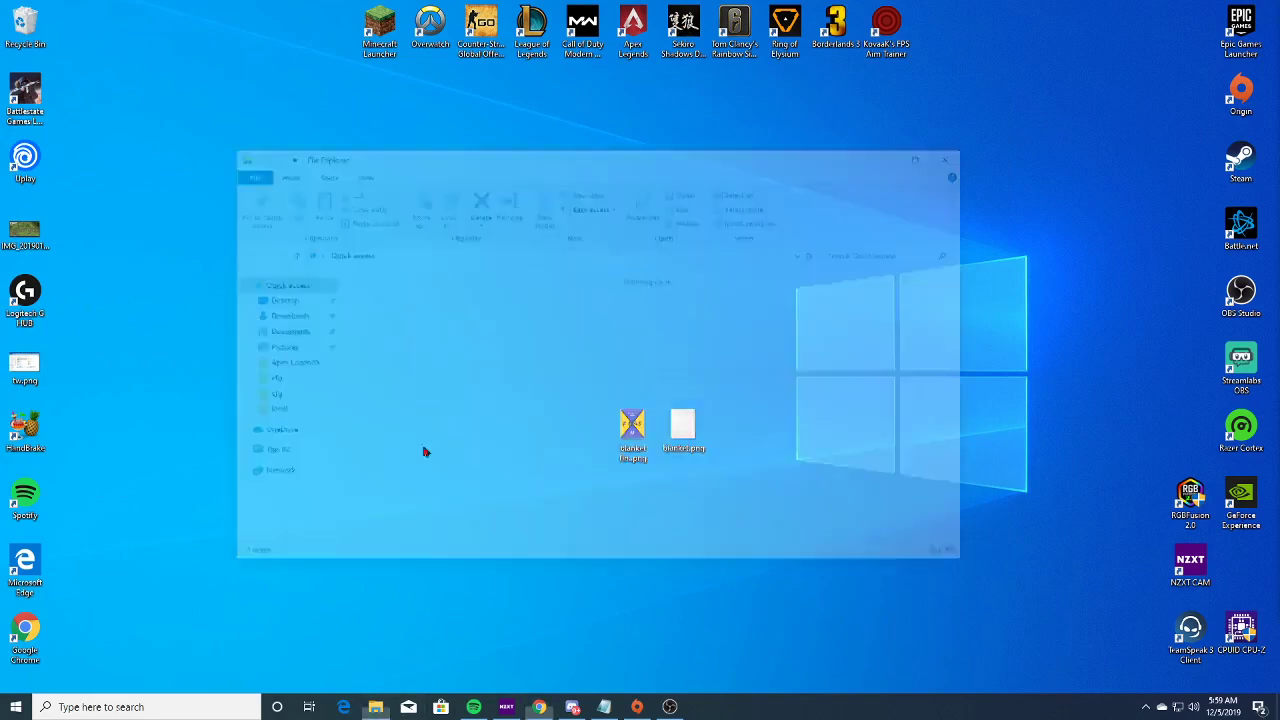
click(281, 461)
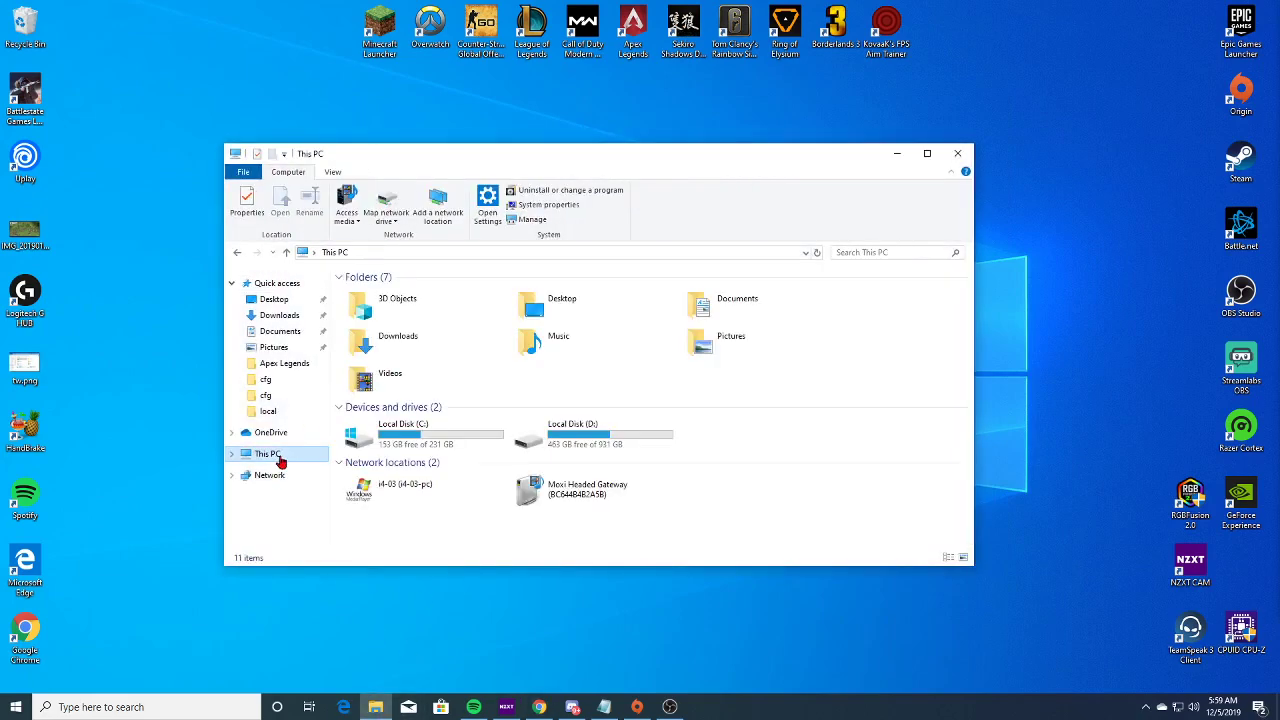
double_click(427, 437)
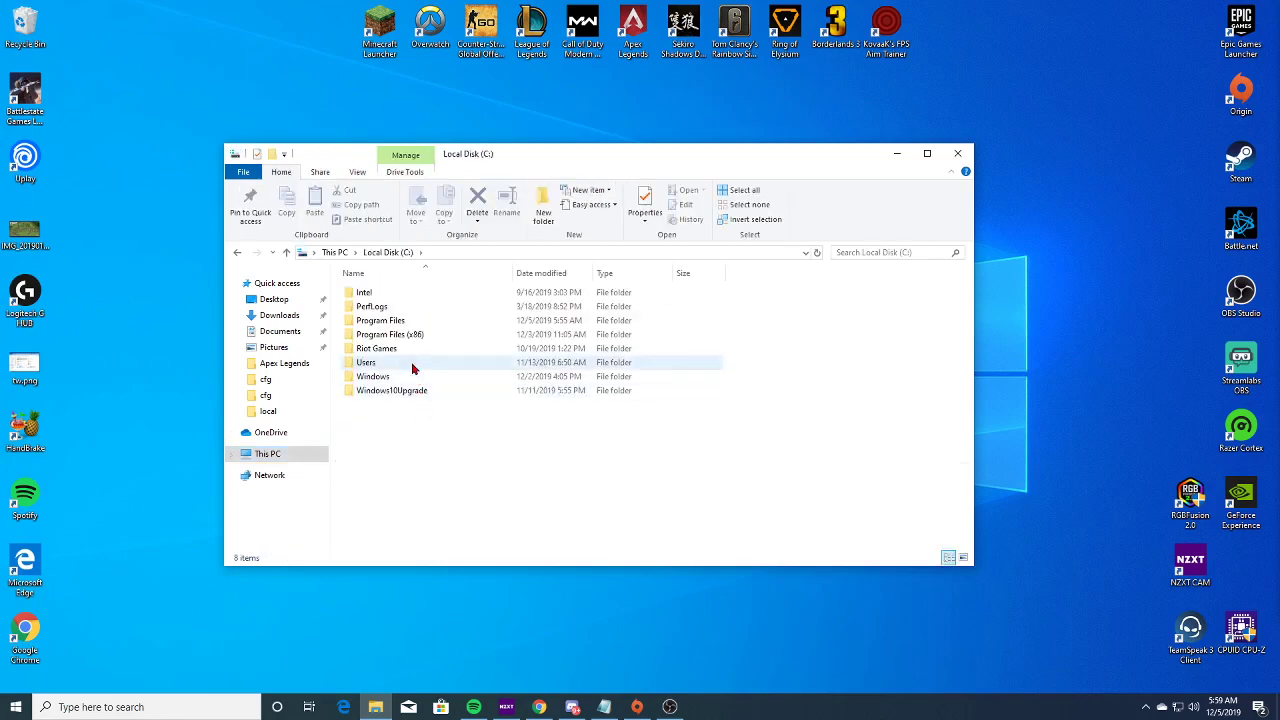
double_click(411, 366)
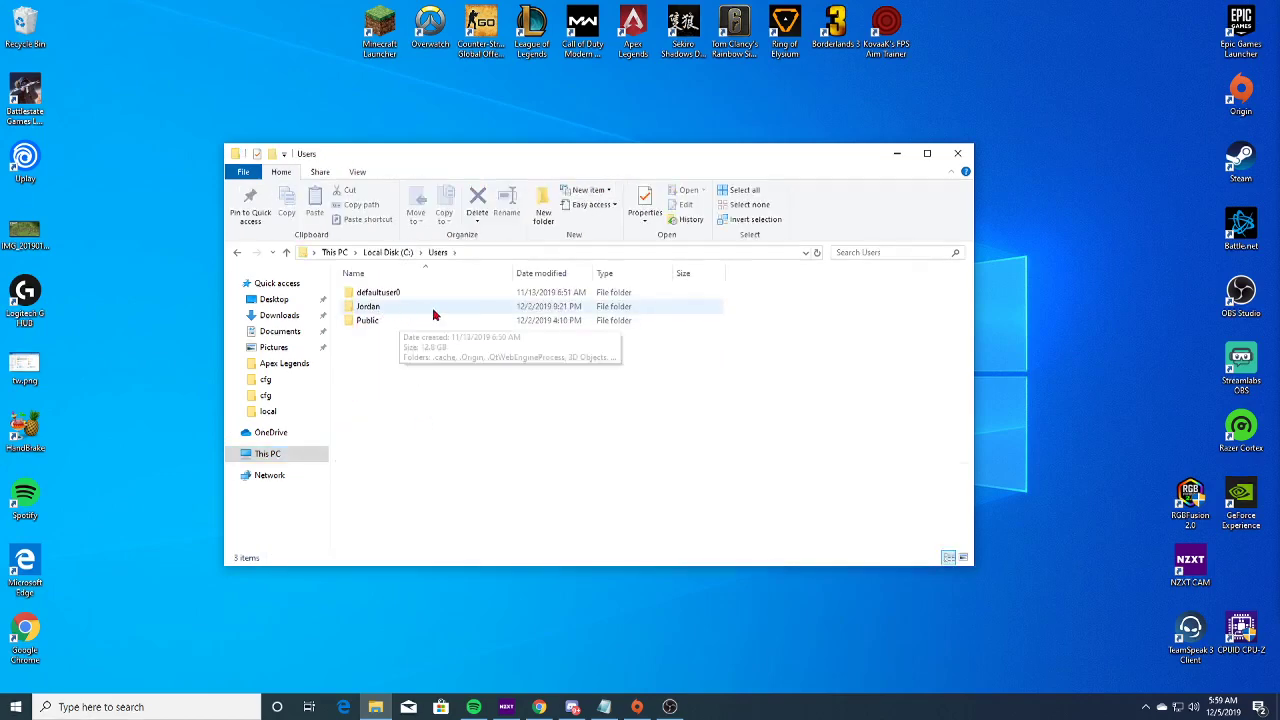
double_click(434, 312)
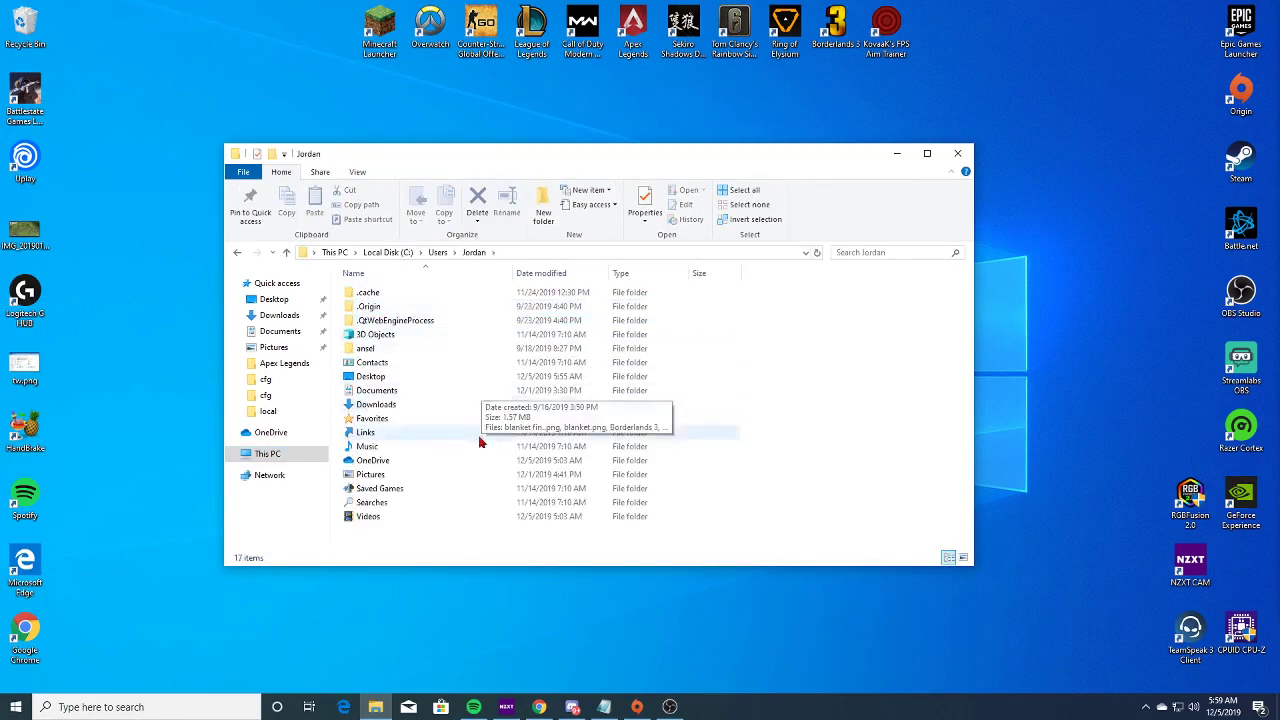
double_click(431, 491)
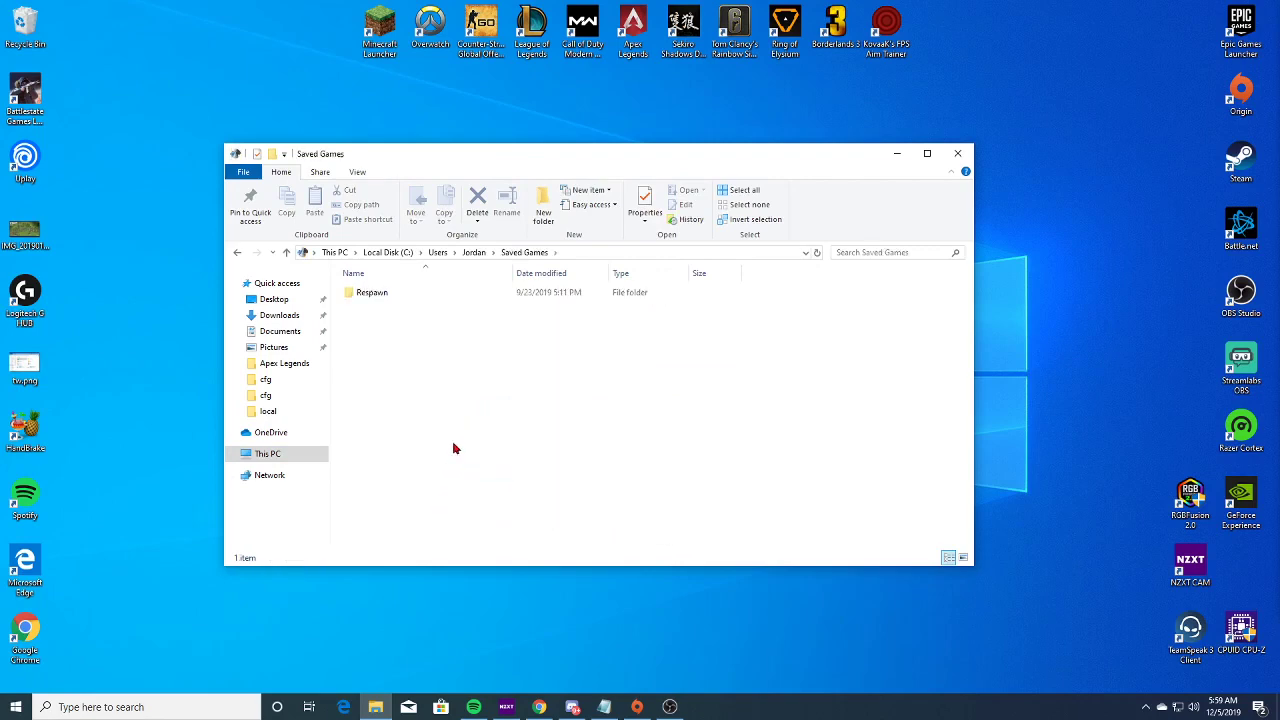
double_click(454, 294)
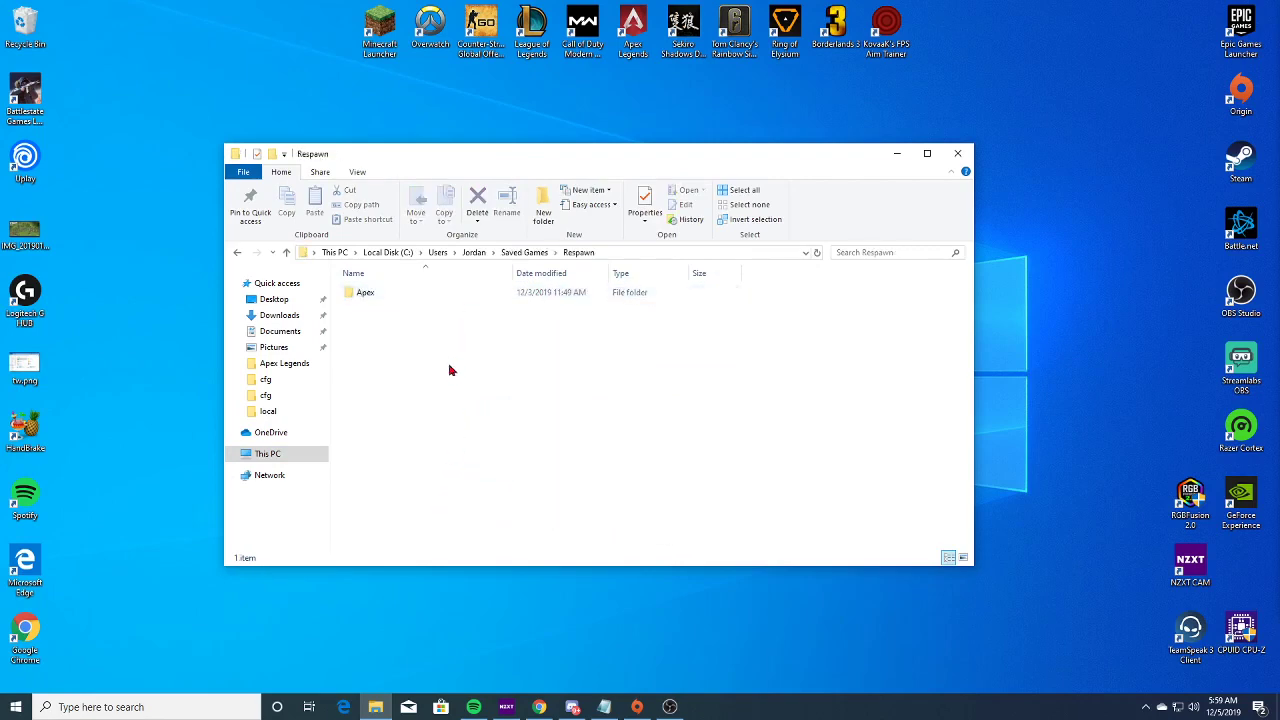
double_click(368, 294)
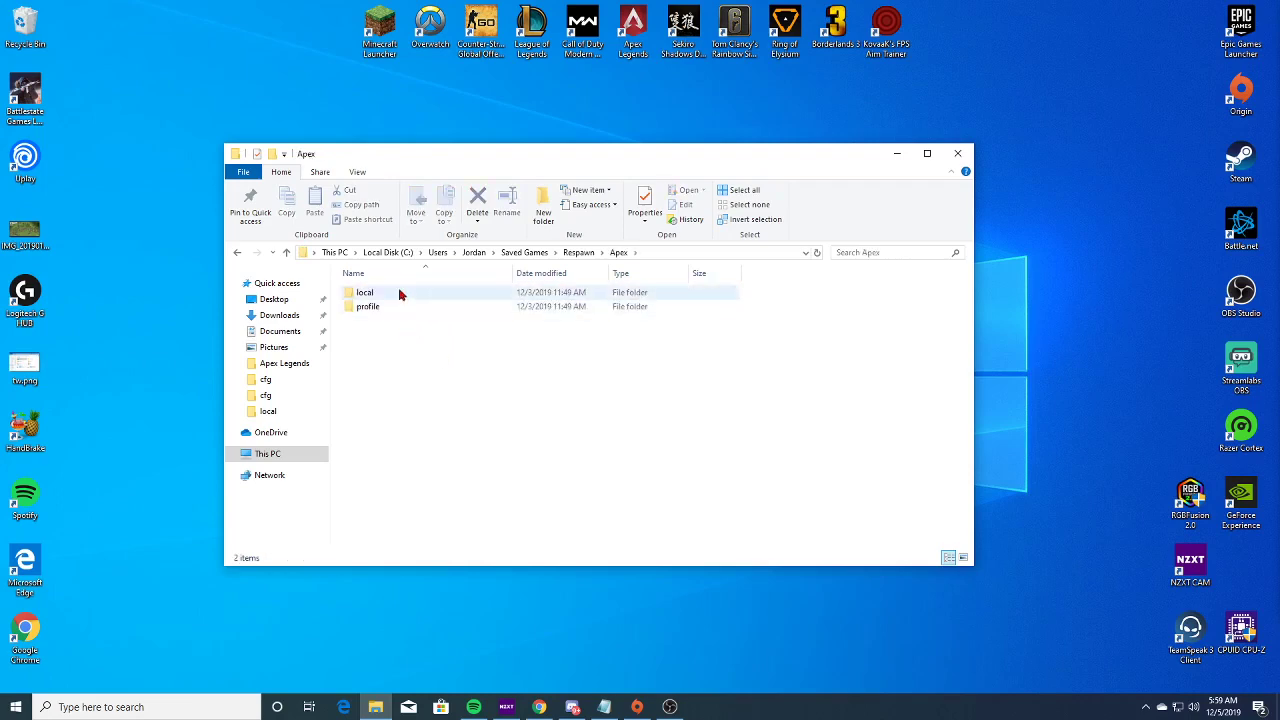
double_click(399, 294)
- View and close the Properties of videoconfig.txt
click(394, 322)
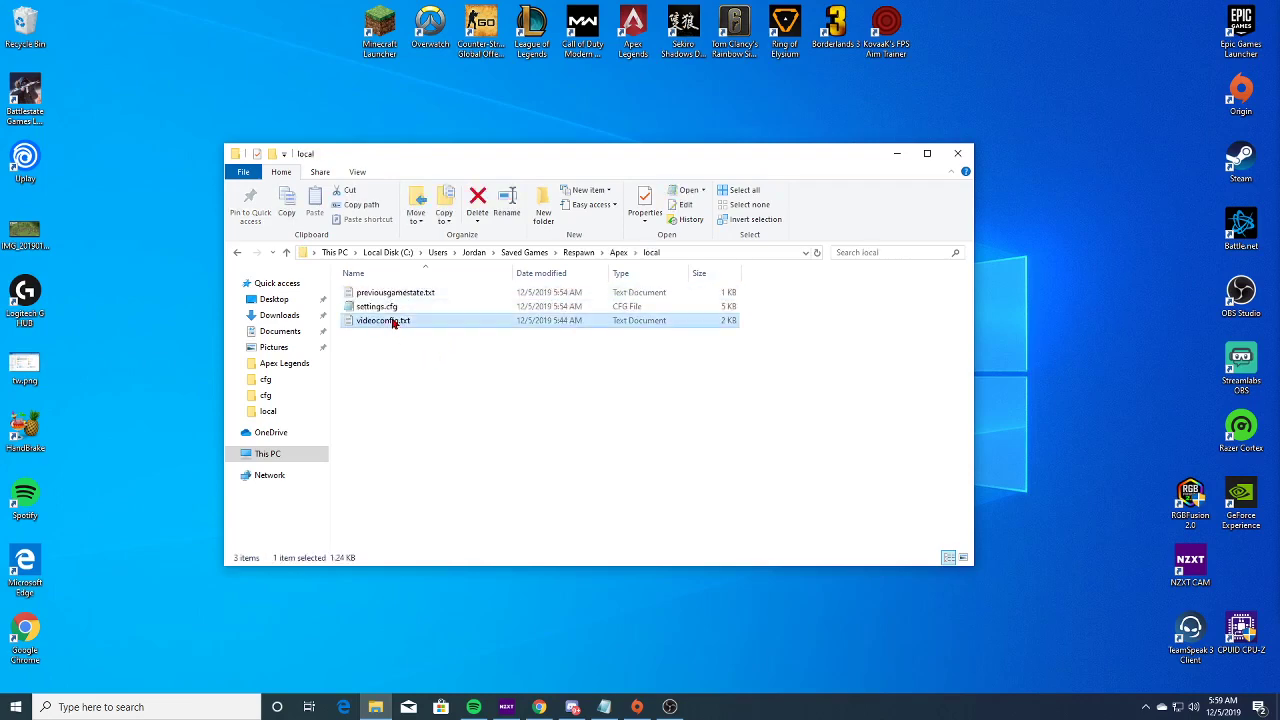
right_click(394, 322)
click(478, 556)
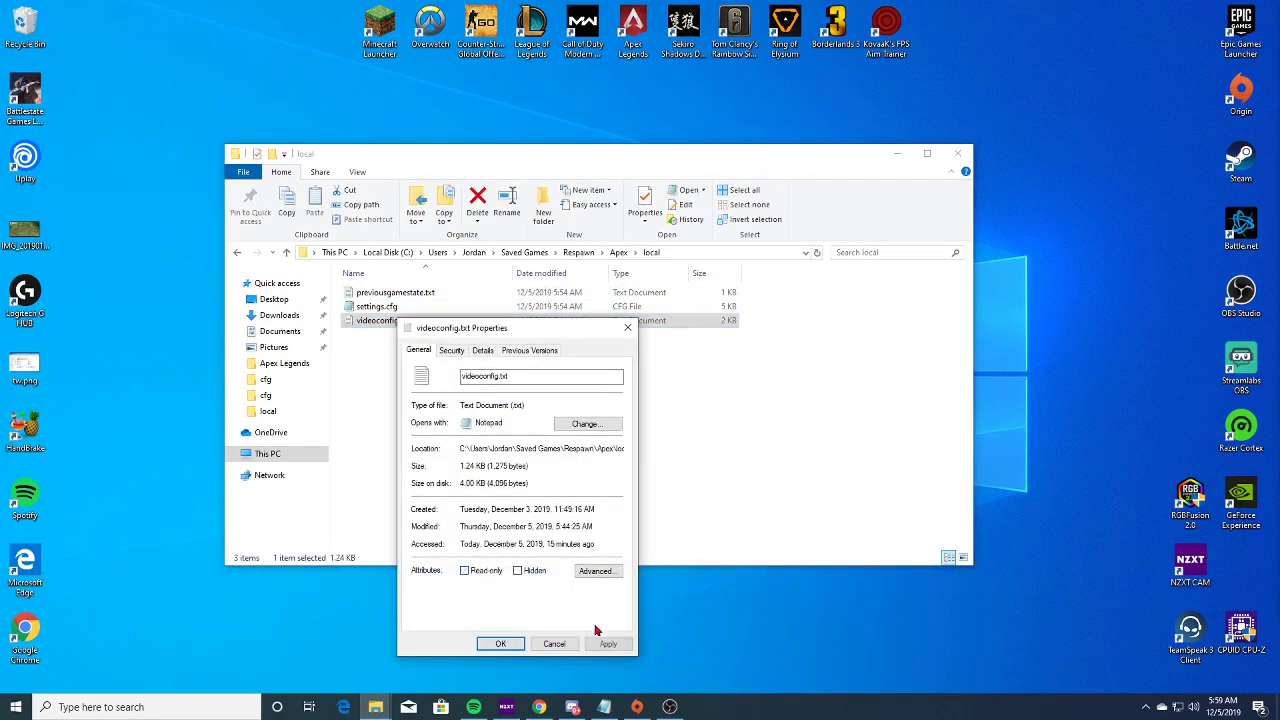
click(500, 643)
- Open videoconfig.txt in Notepad and highlight the r_lod_switch_scale, csm_enabled and defaultres 1440 × 1080 lines
double_click(445, 322)
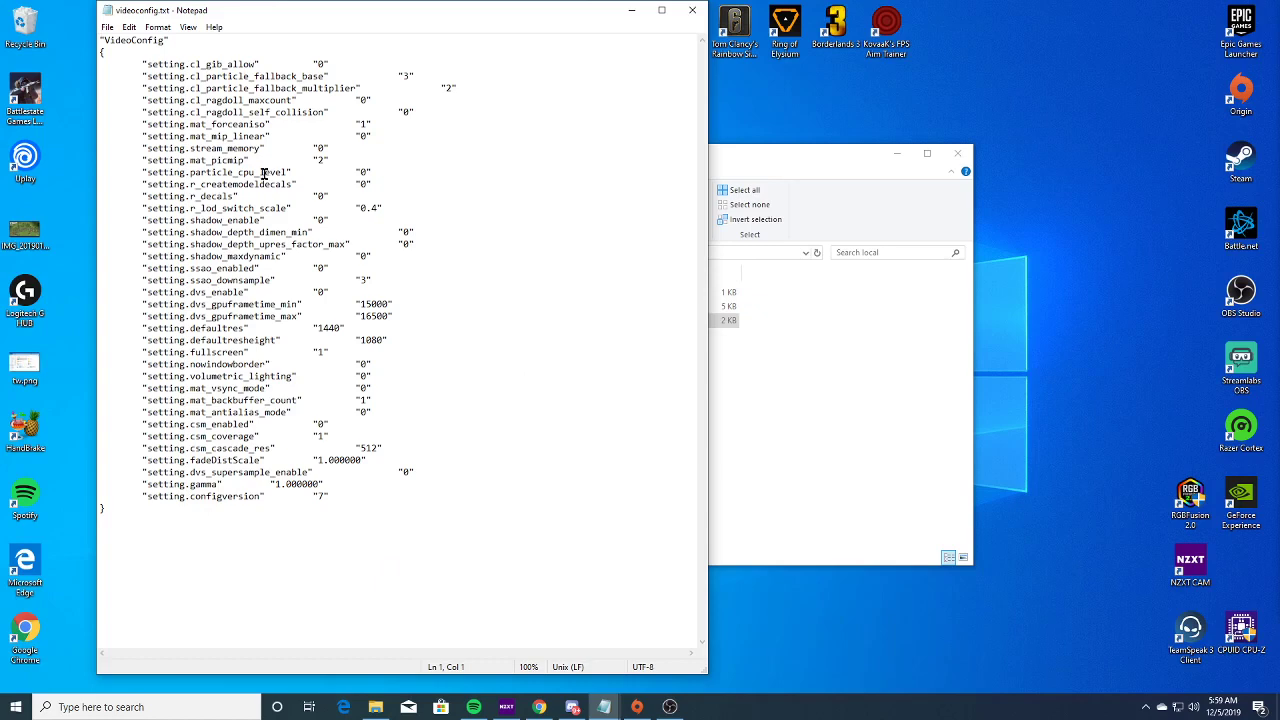
drag(383, 207, 141, 210)
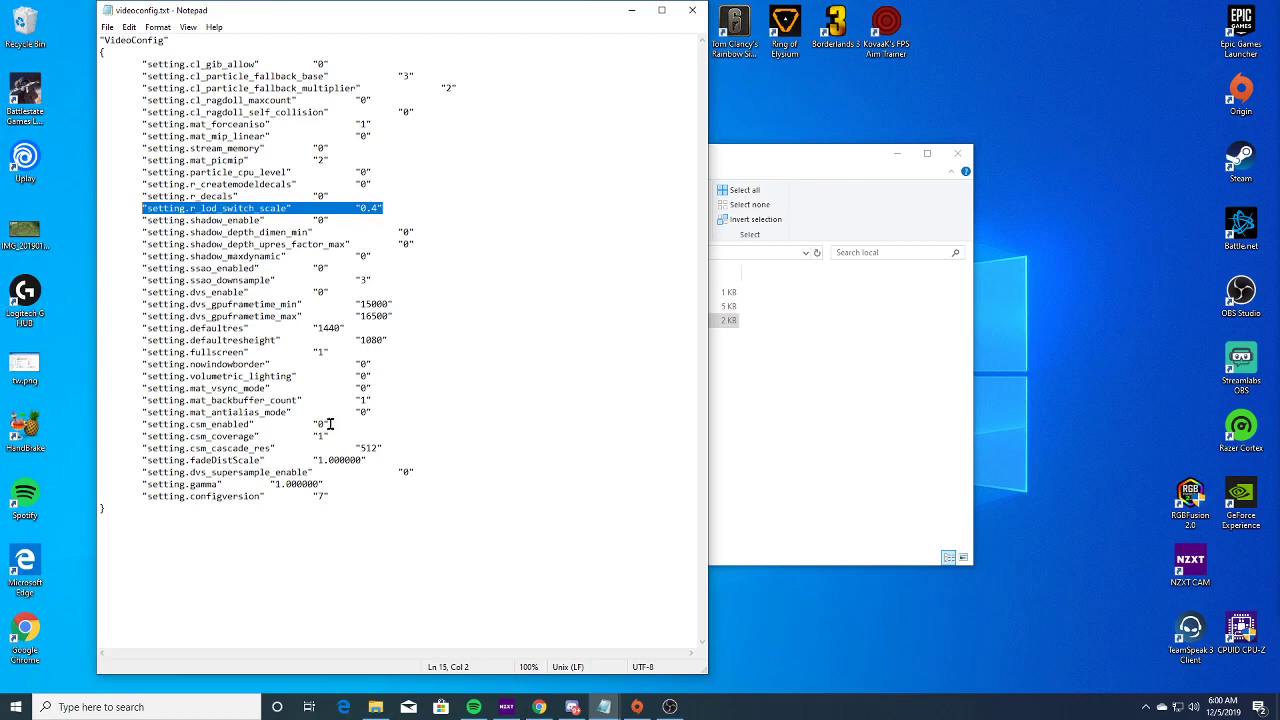
drag(329, 424, 140, 424)
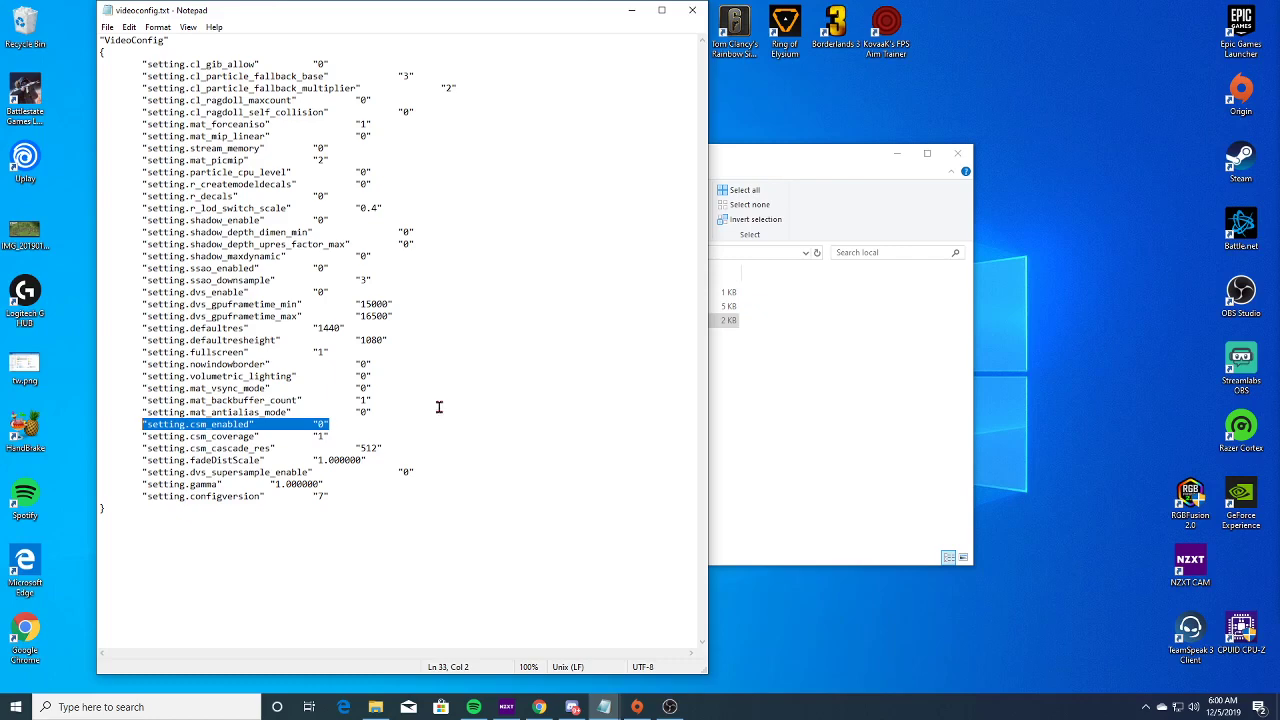
drag(140, 327, 422, 337)
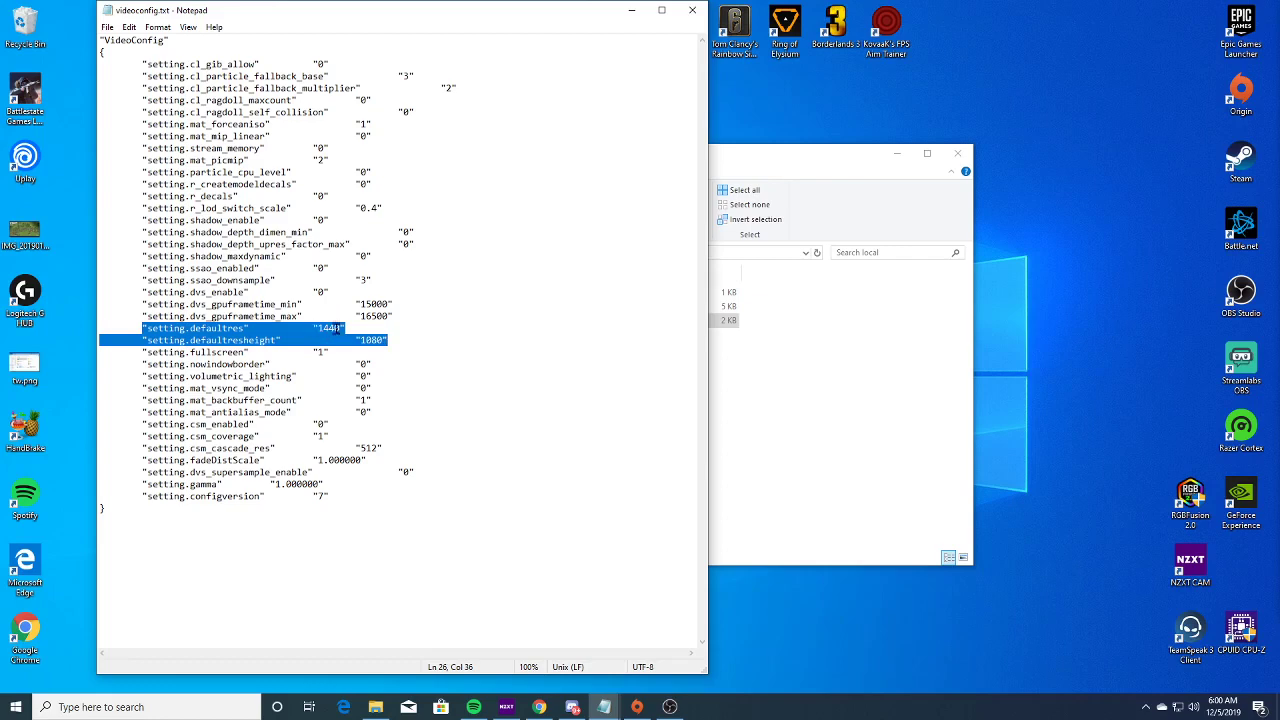
right_click(759, 622)
- Reopen NVIDIA Control Panel, check the Change resolution list, and close it again
click(814, 560)
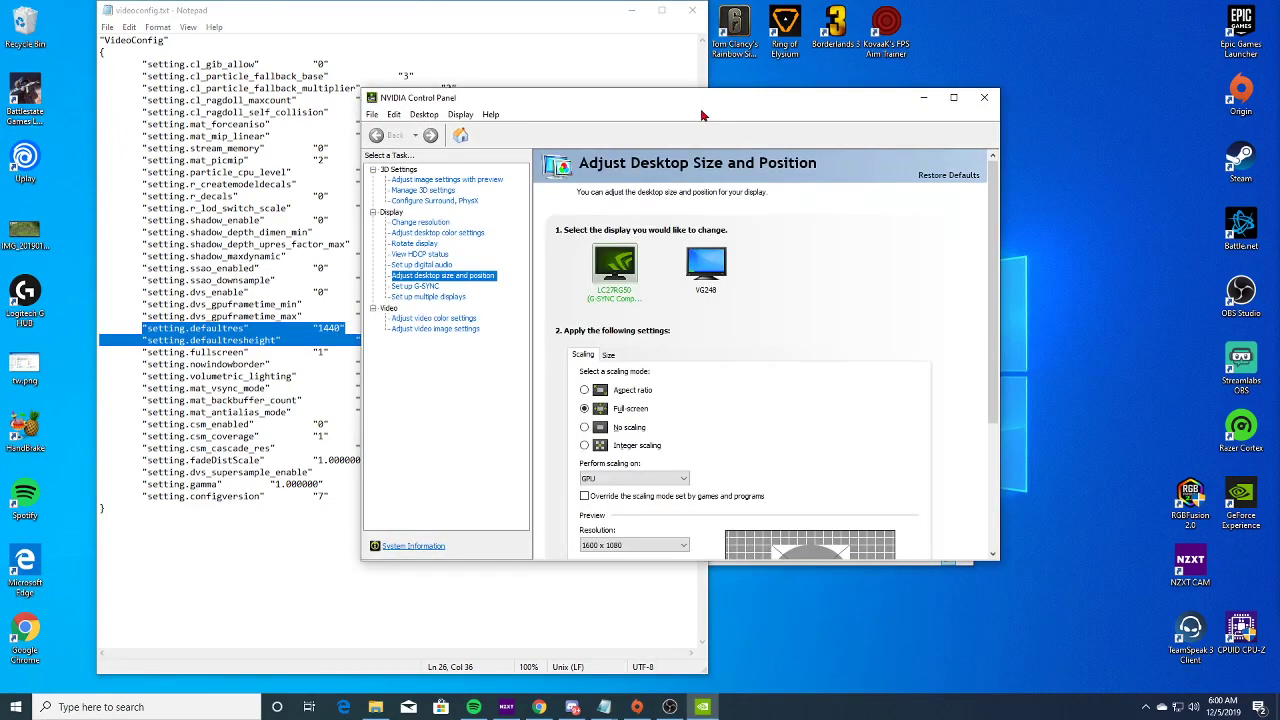
click(420, 222)
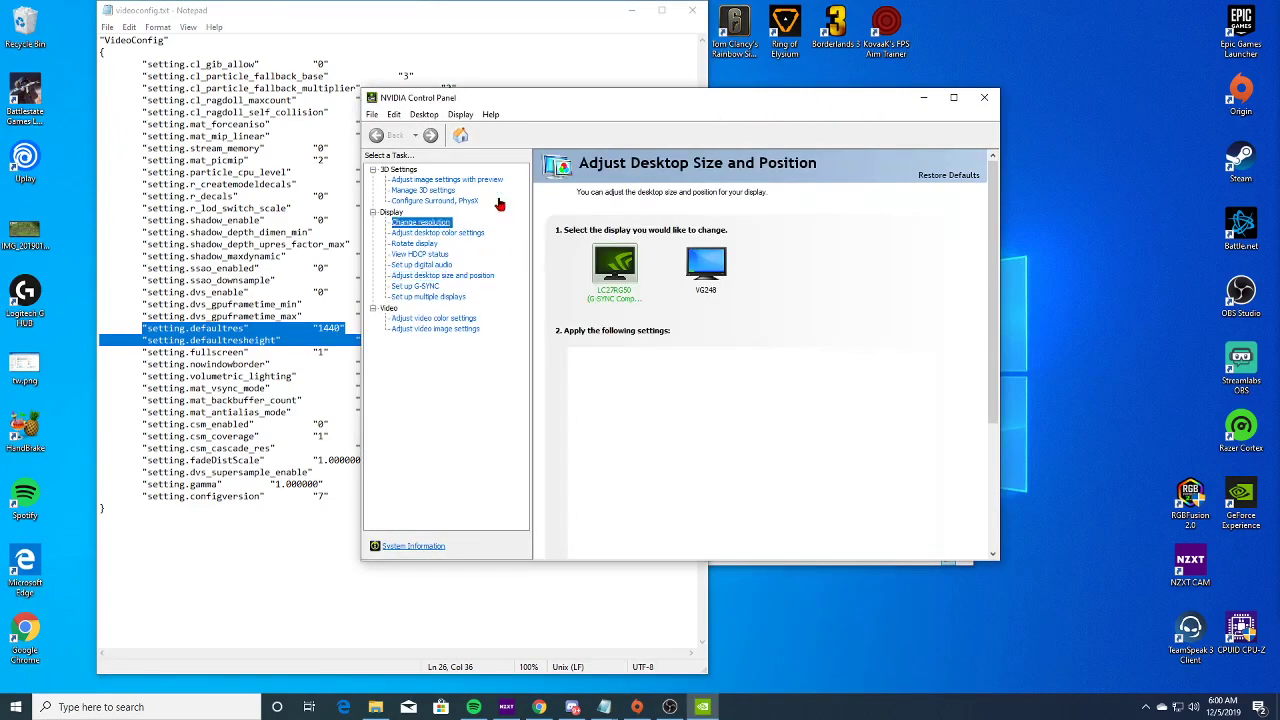
scroll(613, 452, up, 5)
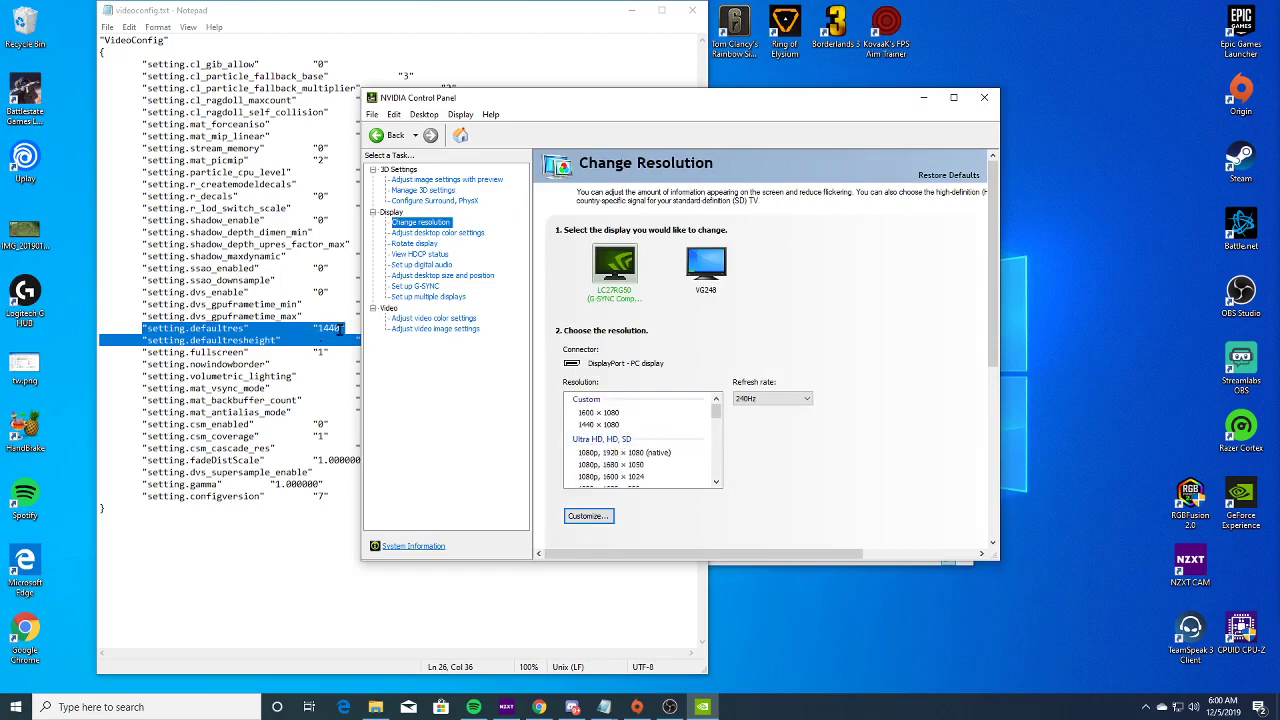
click(984, 98)
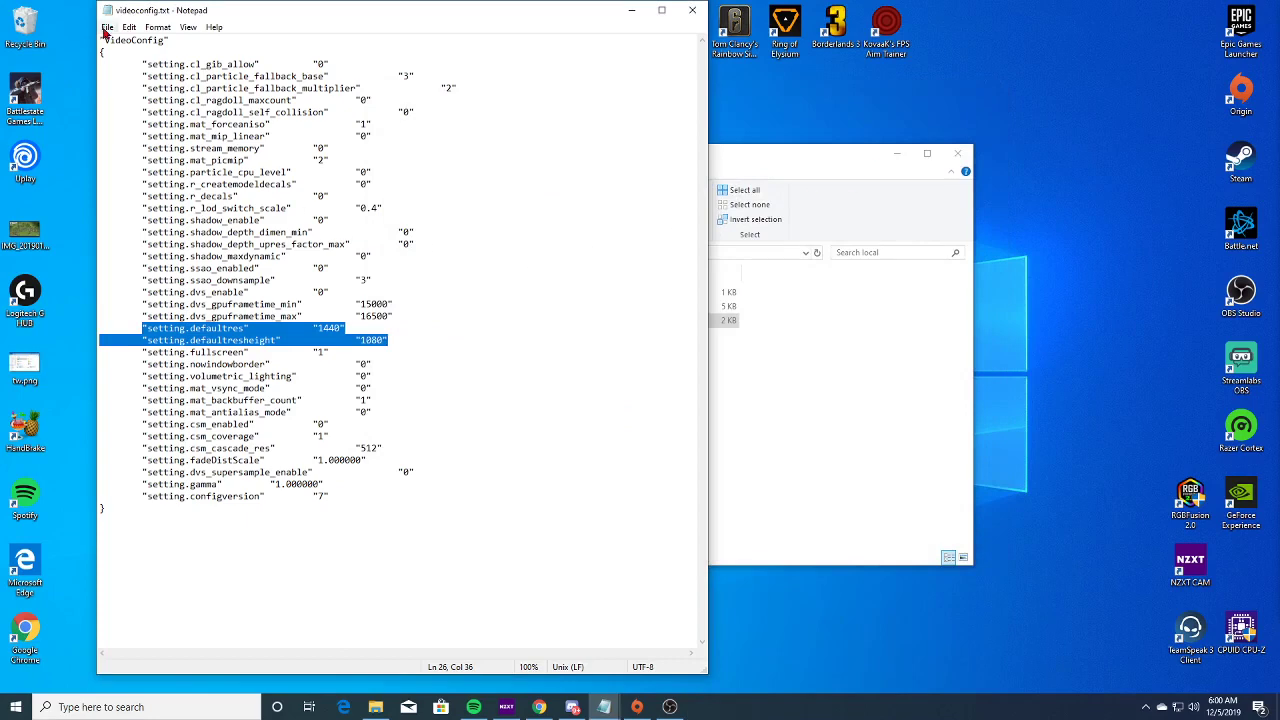
- Save the edited videoconfig.txt and close Notepad
click(107, 27)
click(128, 87)
click(692, 10)
- Make videoconfig.txt read-only in its Properties, apply it, and close File Explorer
right_click(447, 326)
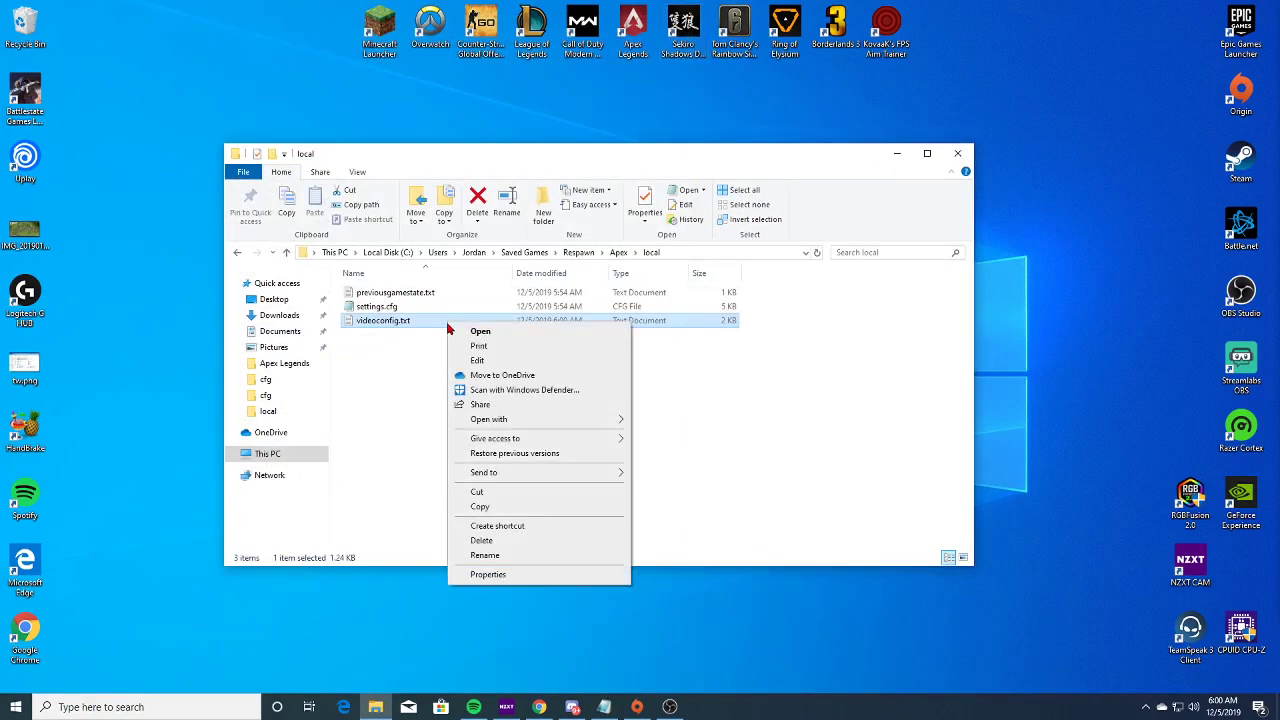
click(488, 575)
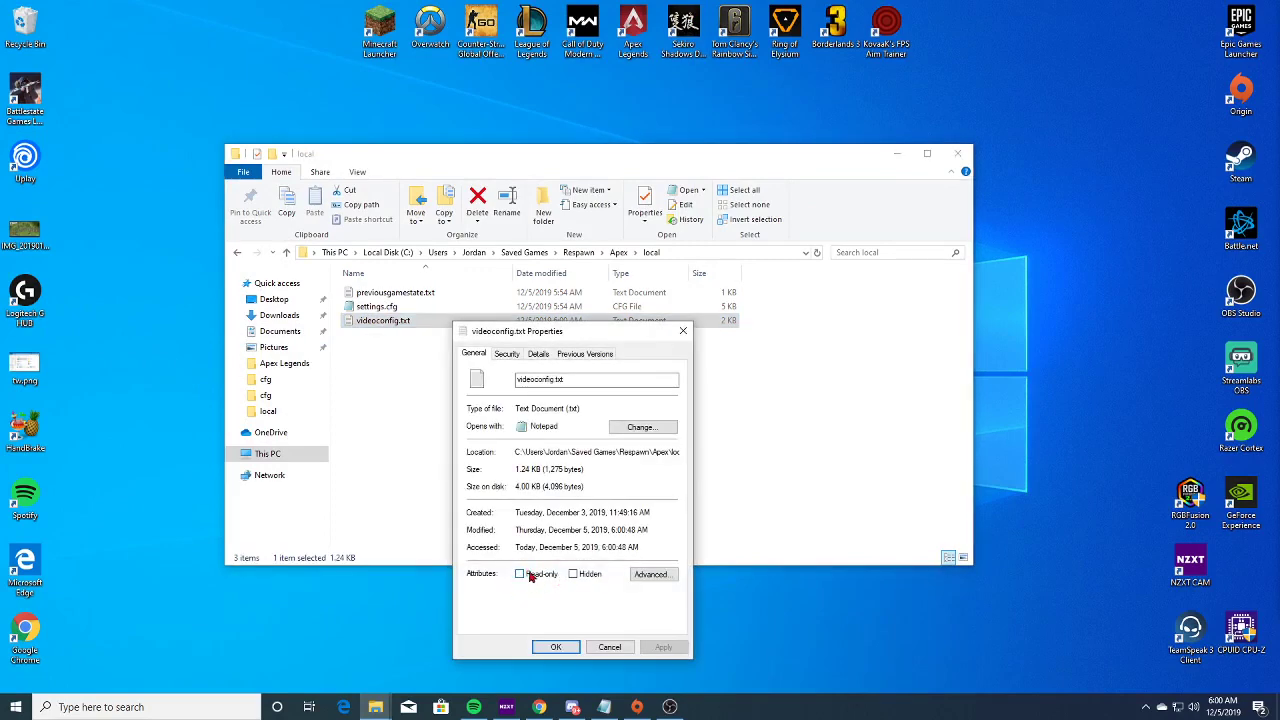
click(530, 576)
click(663, 647)
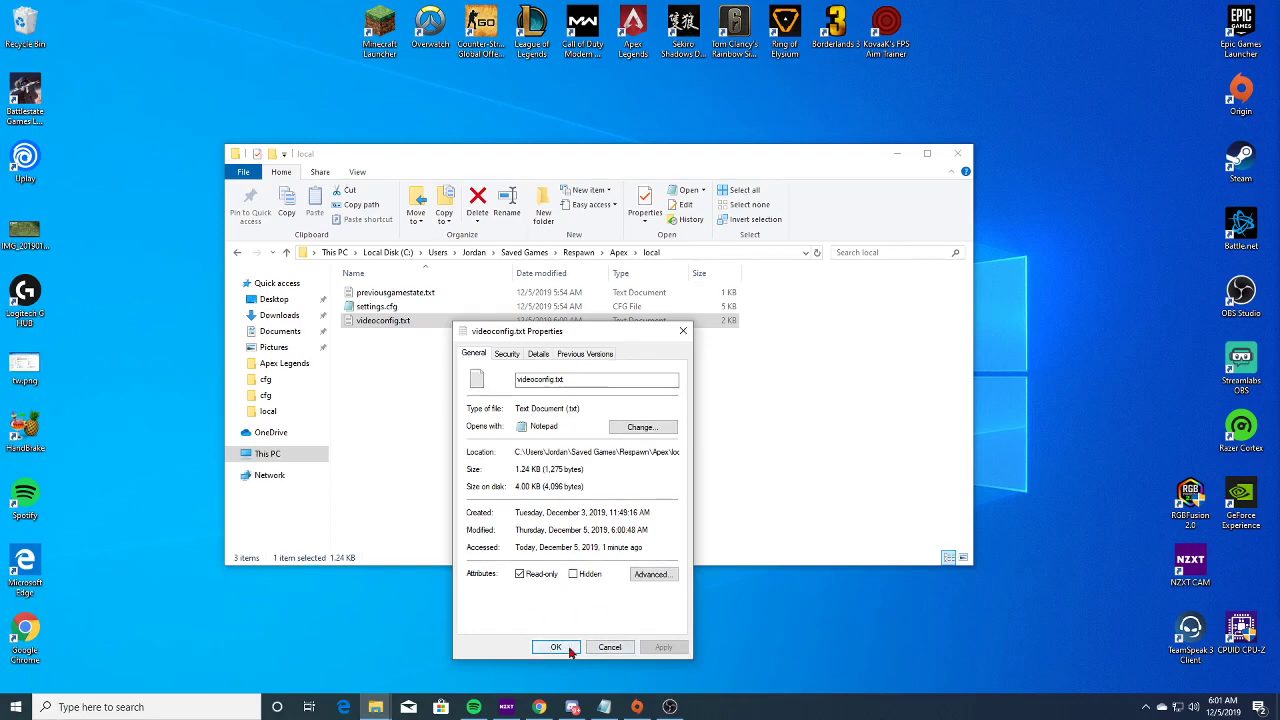
click(556, 647)
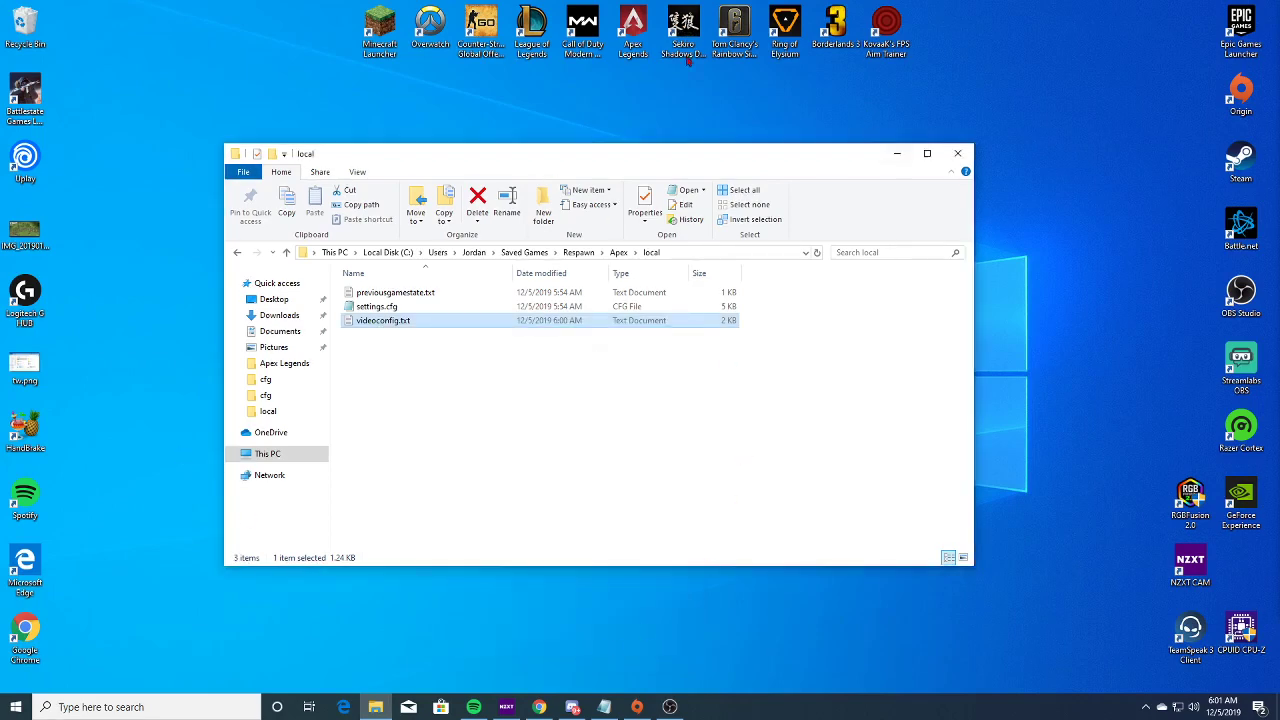
click(957, 153)
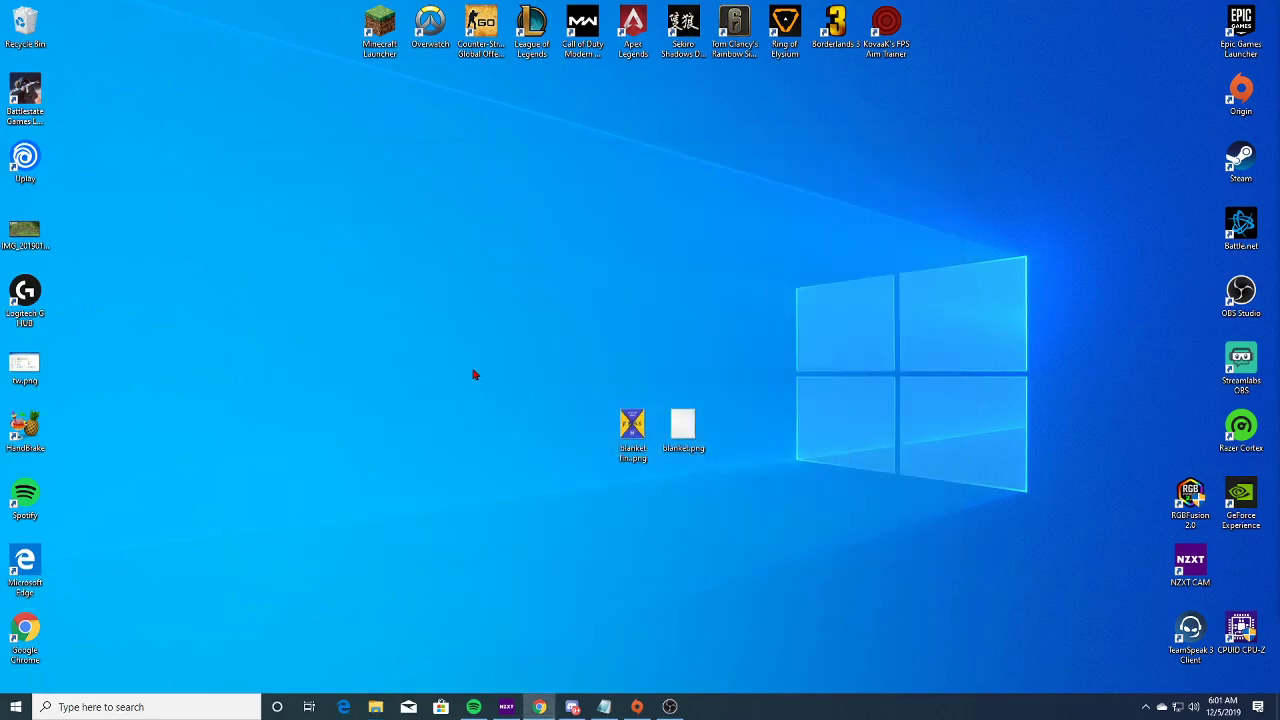
- Open D:\Origin\Apex\cfg via the Apex Legends shortcut's file location and select config_default_pc.cfg
key(super)
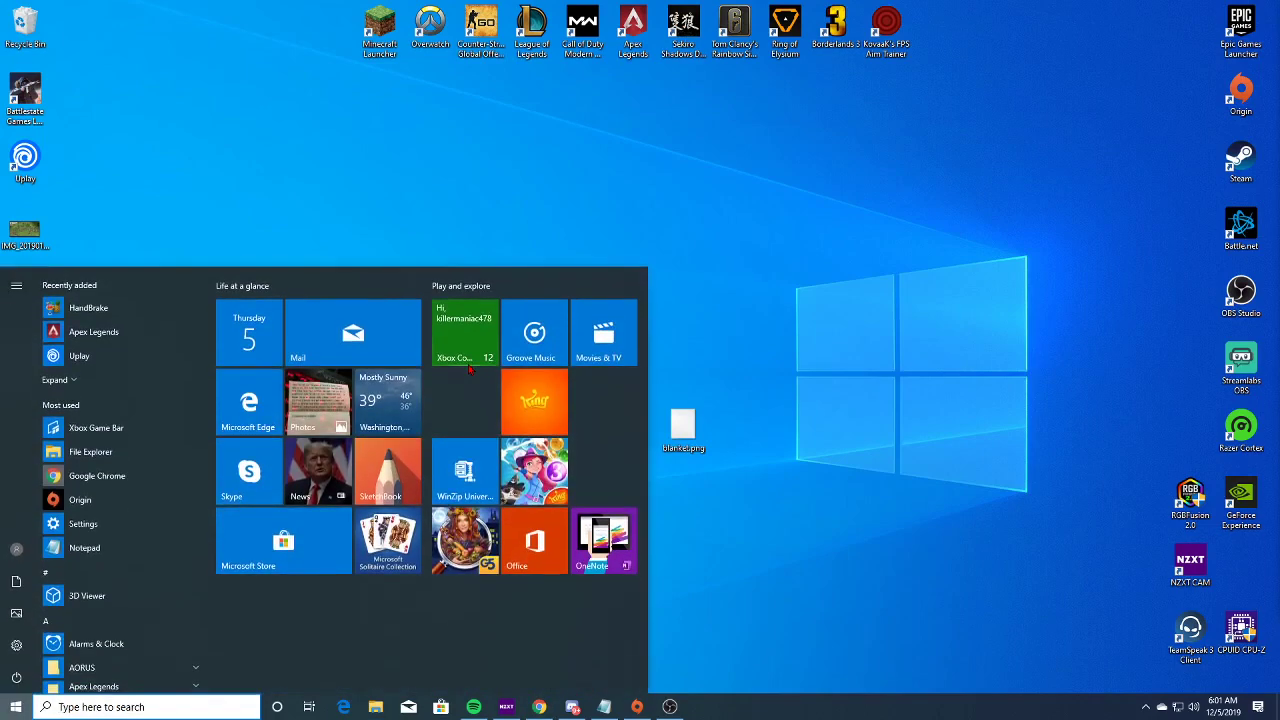
text(apex legends)
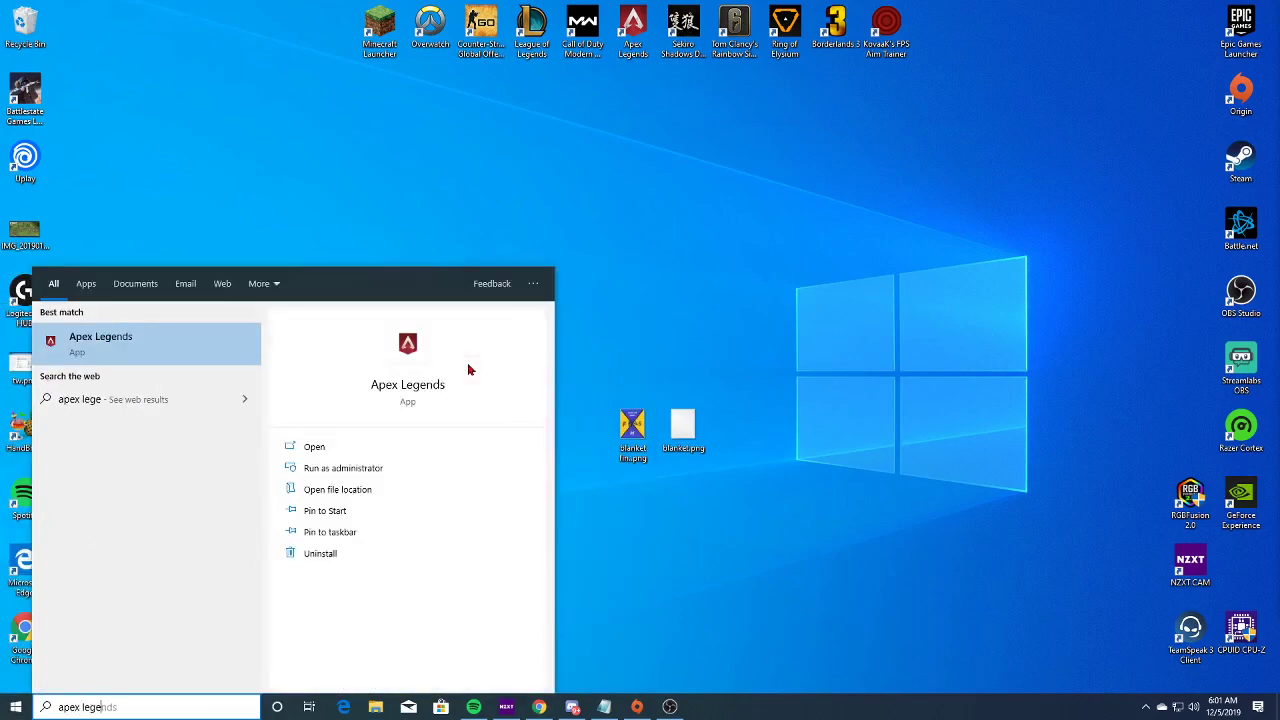
right_click(177, 356)
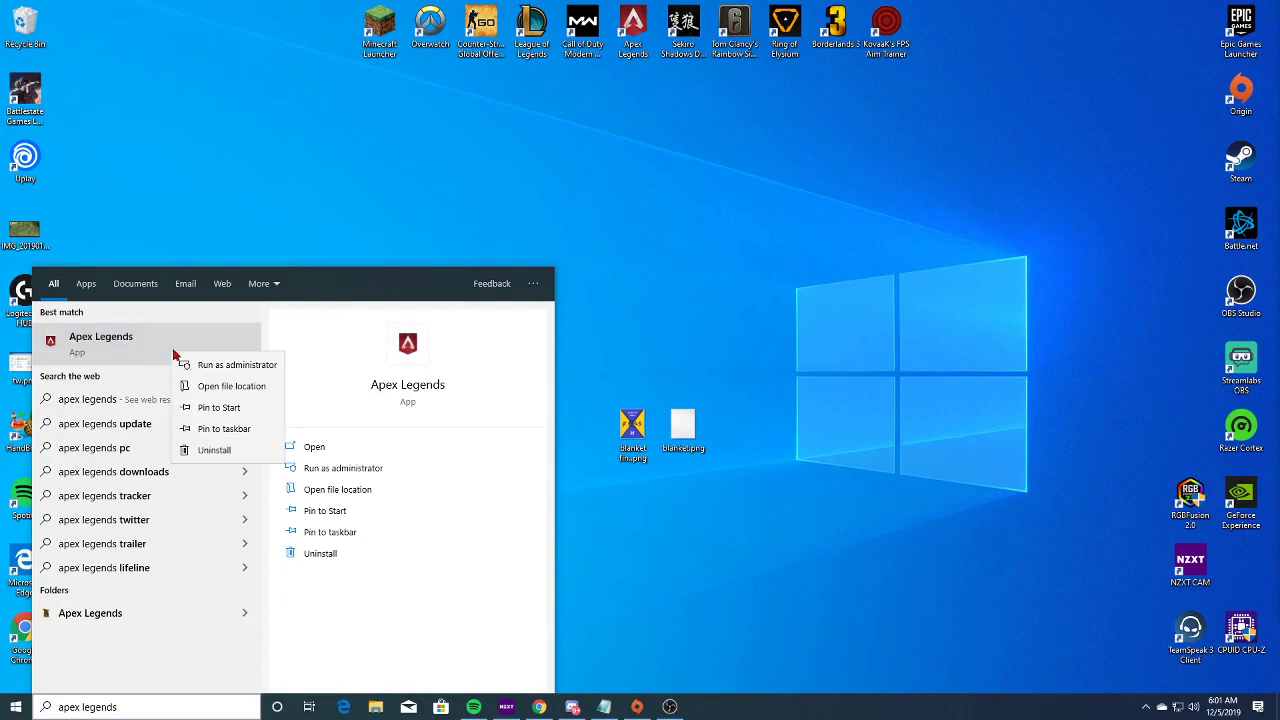
click(233, 388)
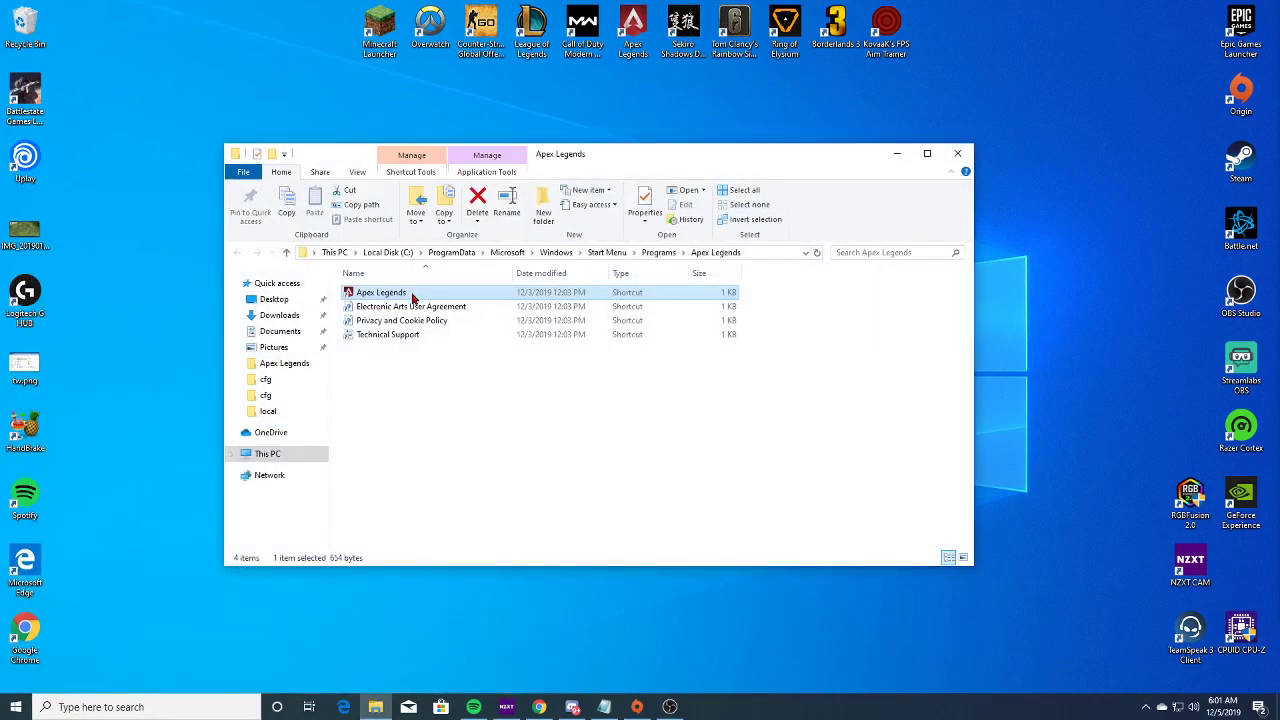
right_click(412, 298)
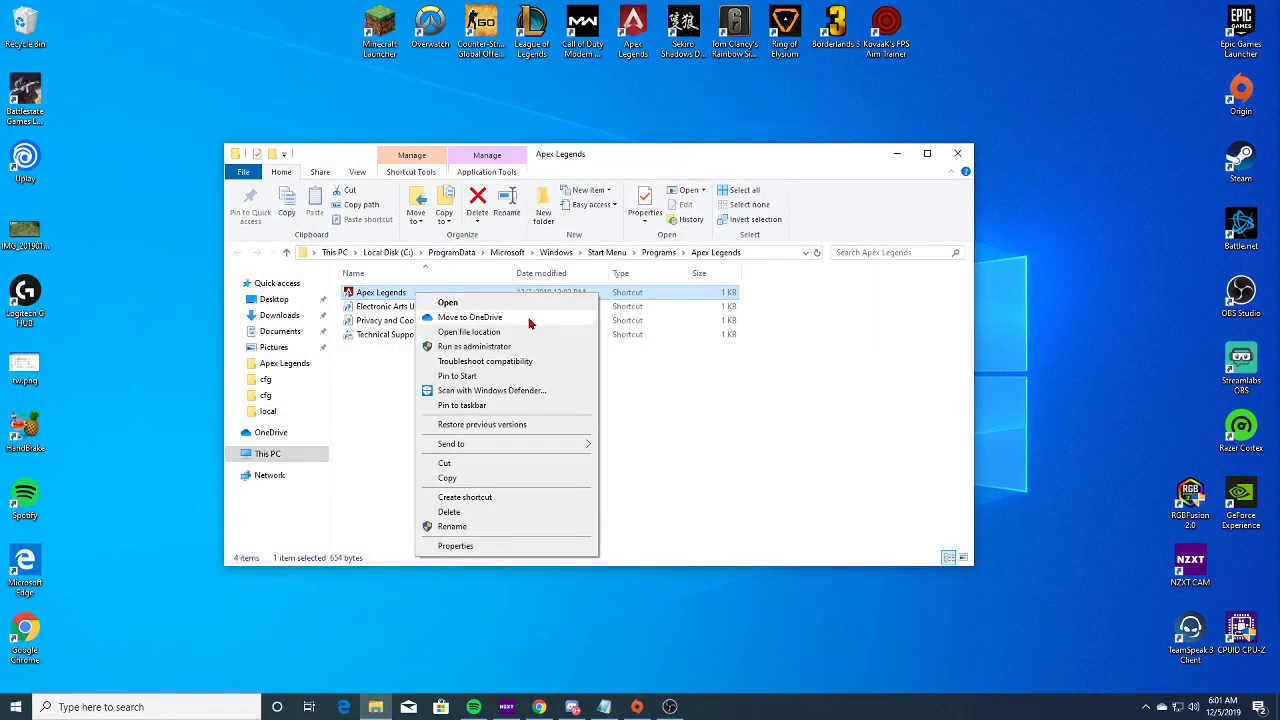
click(474, 338)
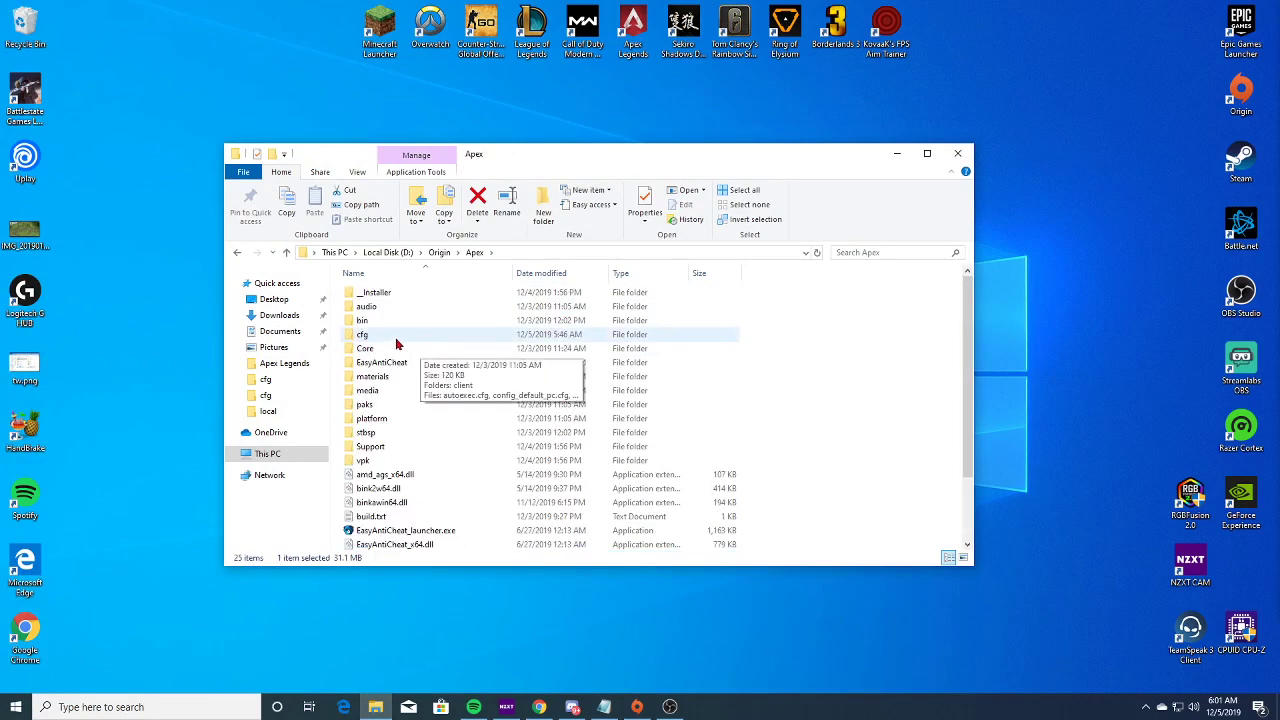
double_click(410, 337)
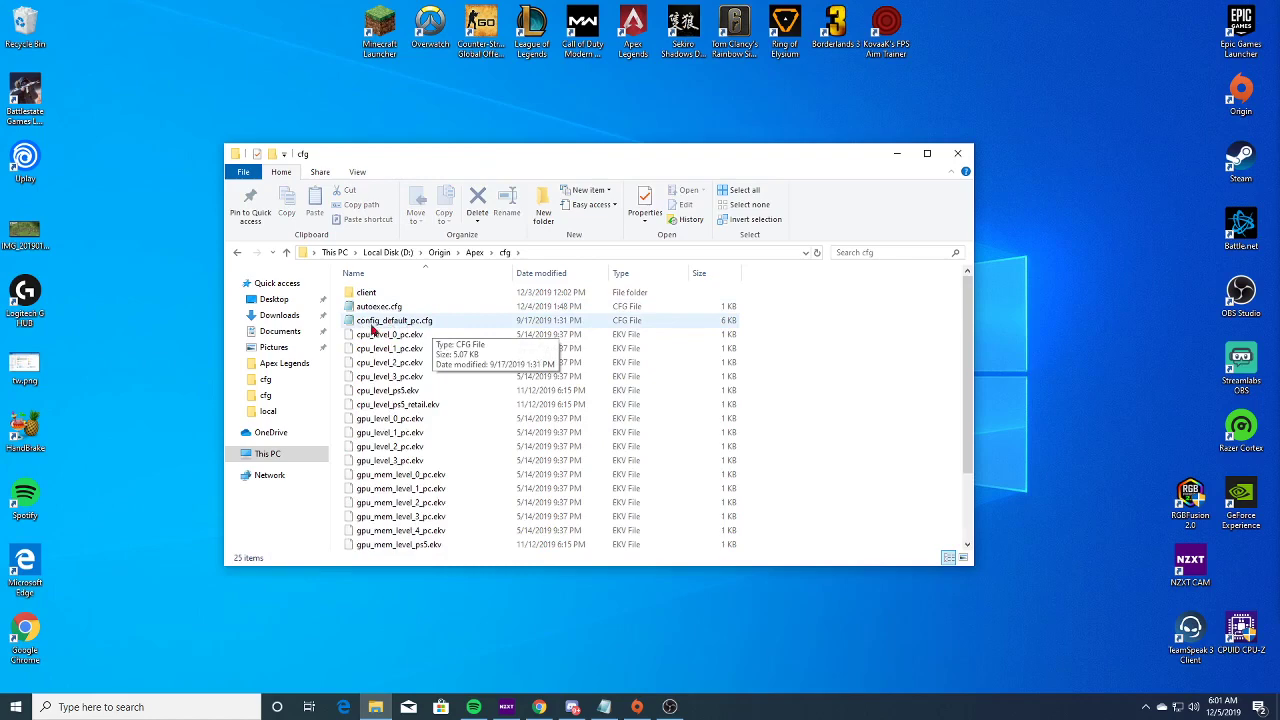
click(430, 328)
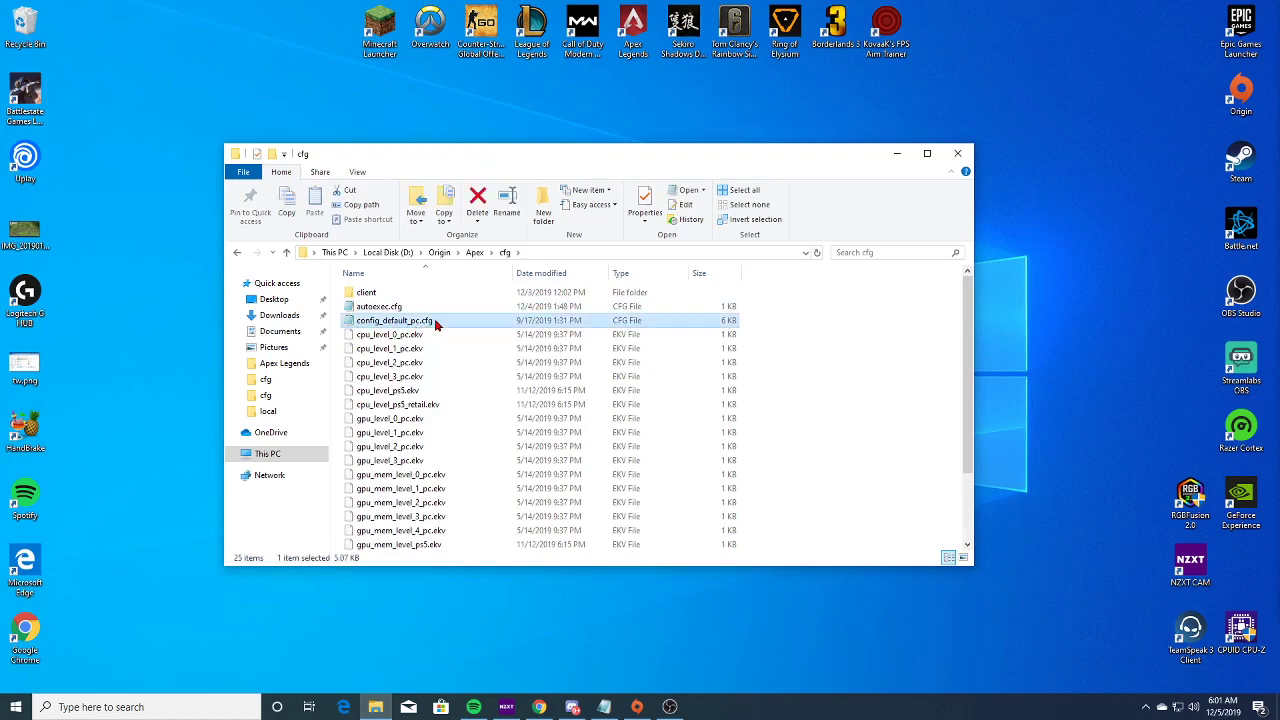
- Copy-paste config_default_pc.cfg to create 'config_default_pc - Copy.cfg' and open it in Notepad
right_click(435, 325)
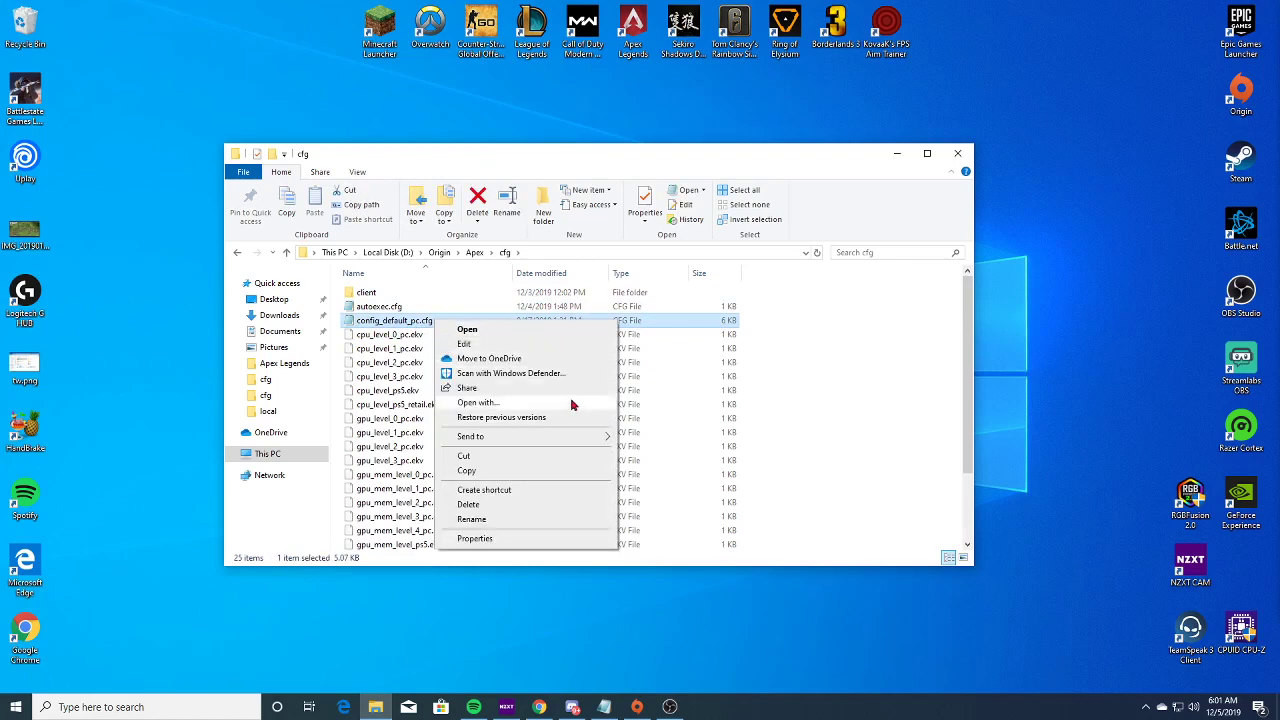
click(520, 469)
click(776, 320)
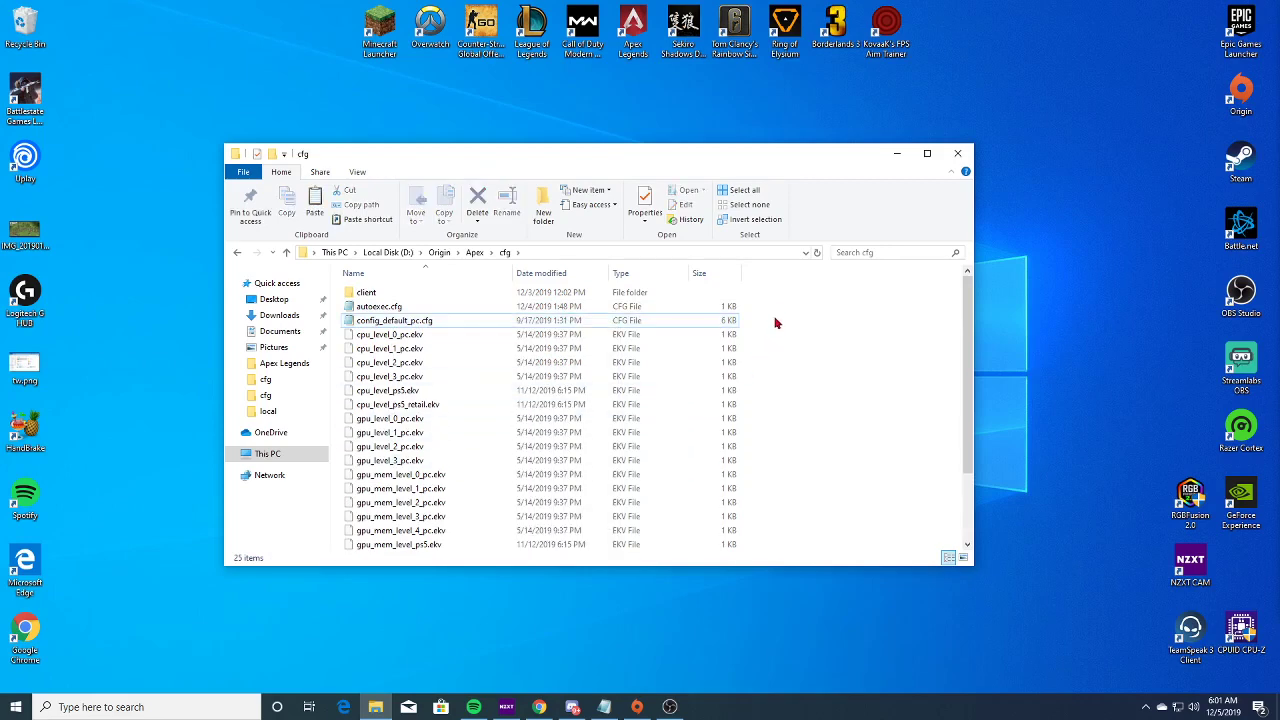
right_click(773, 323)
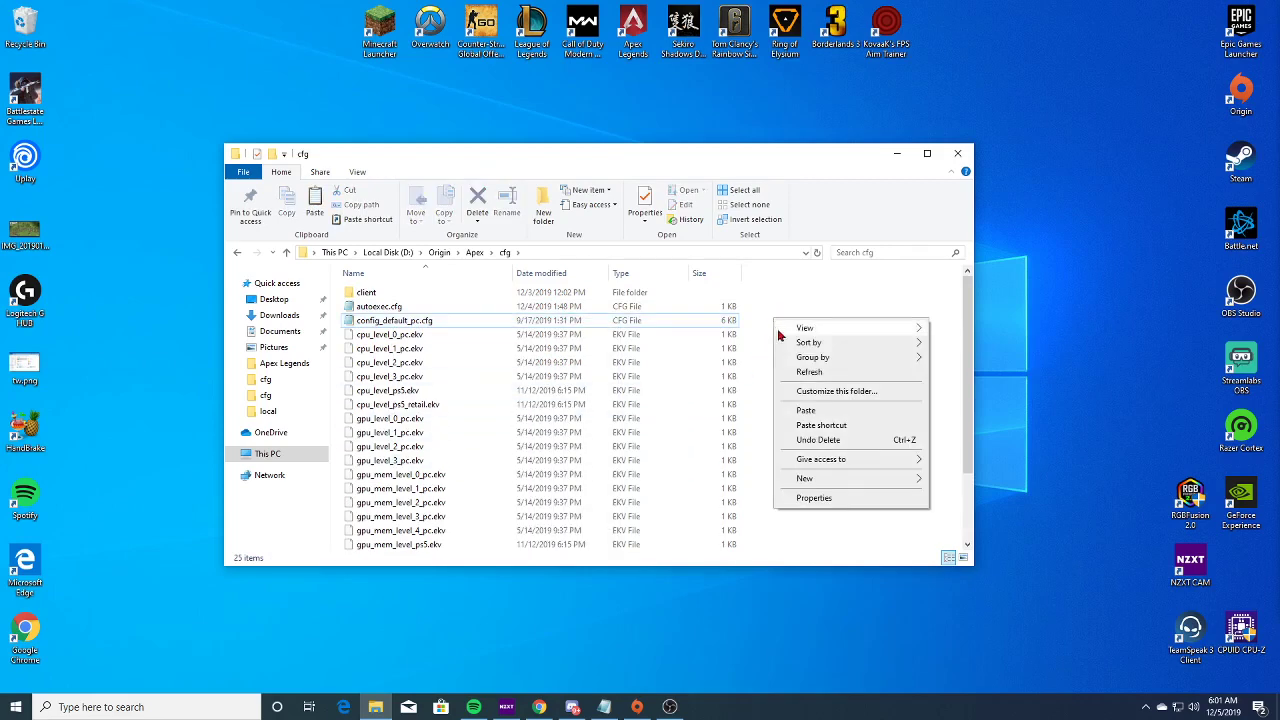
click(862, 411)
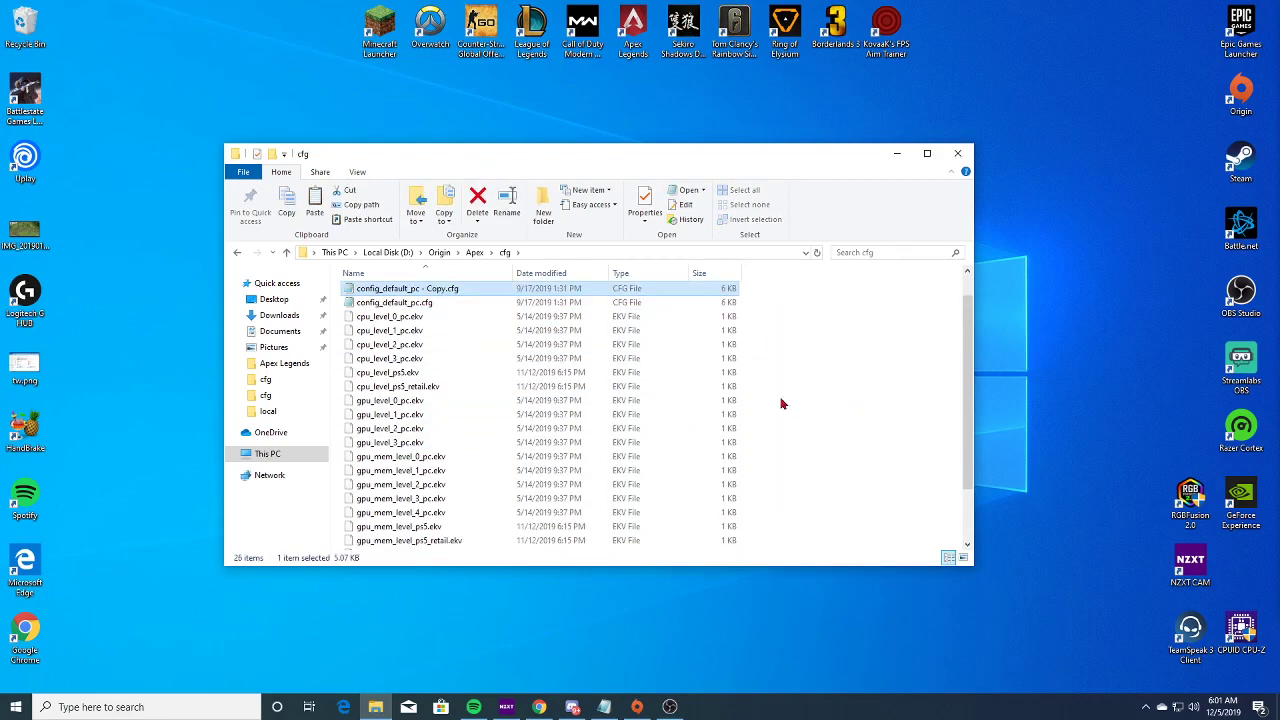
double_click(538, 294)
- Delete all text from the duplicate config and briefly view the original config_default_pc.cfg
drag(100, 40, 744, 634)
key(Delete)
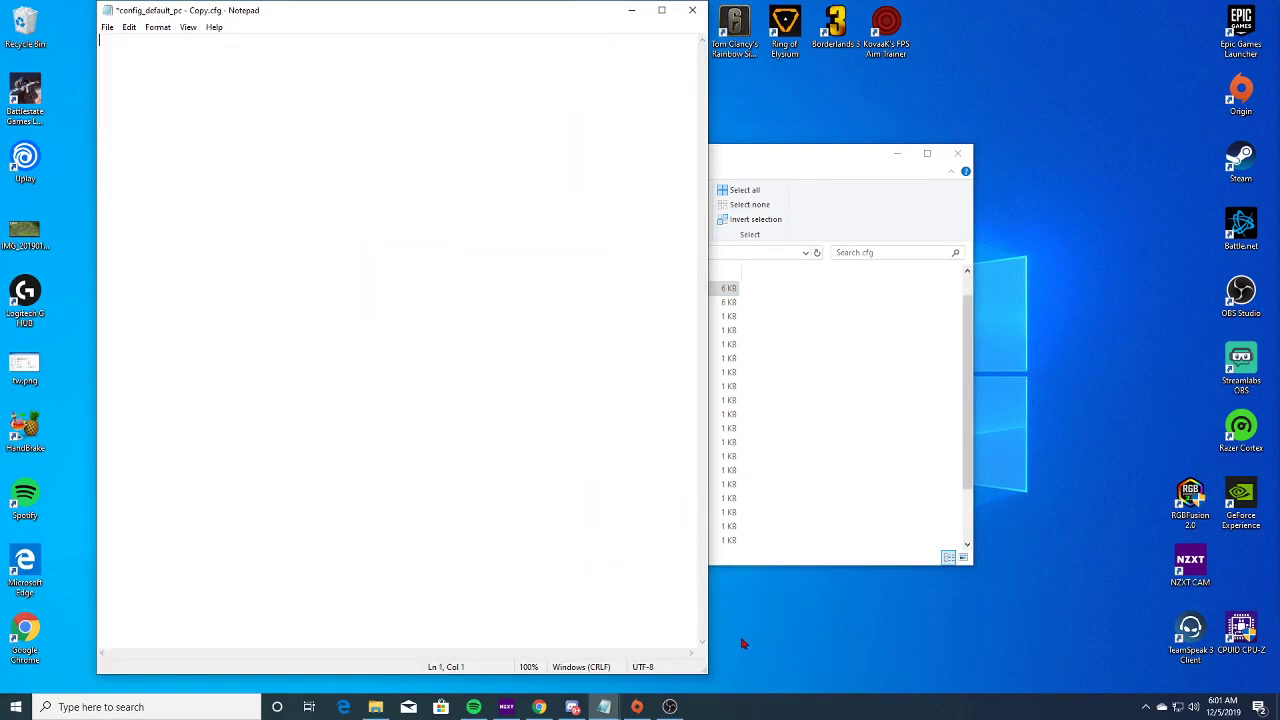
click(877, 370)
double_click(400, 307)
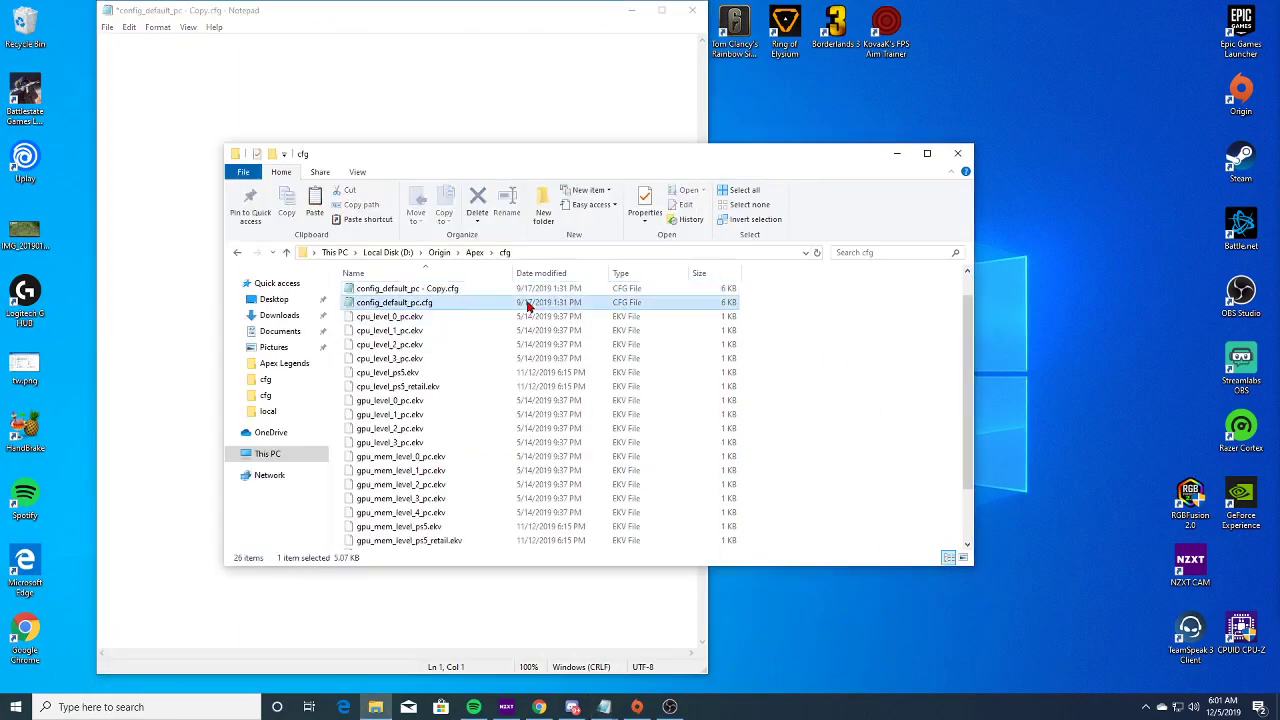
click(692, 10)
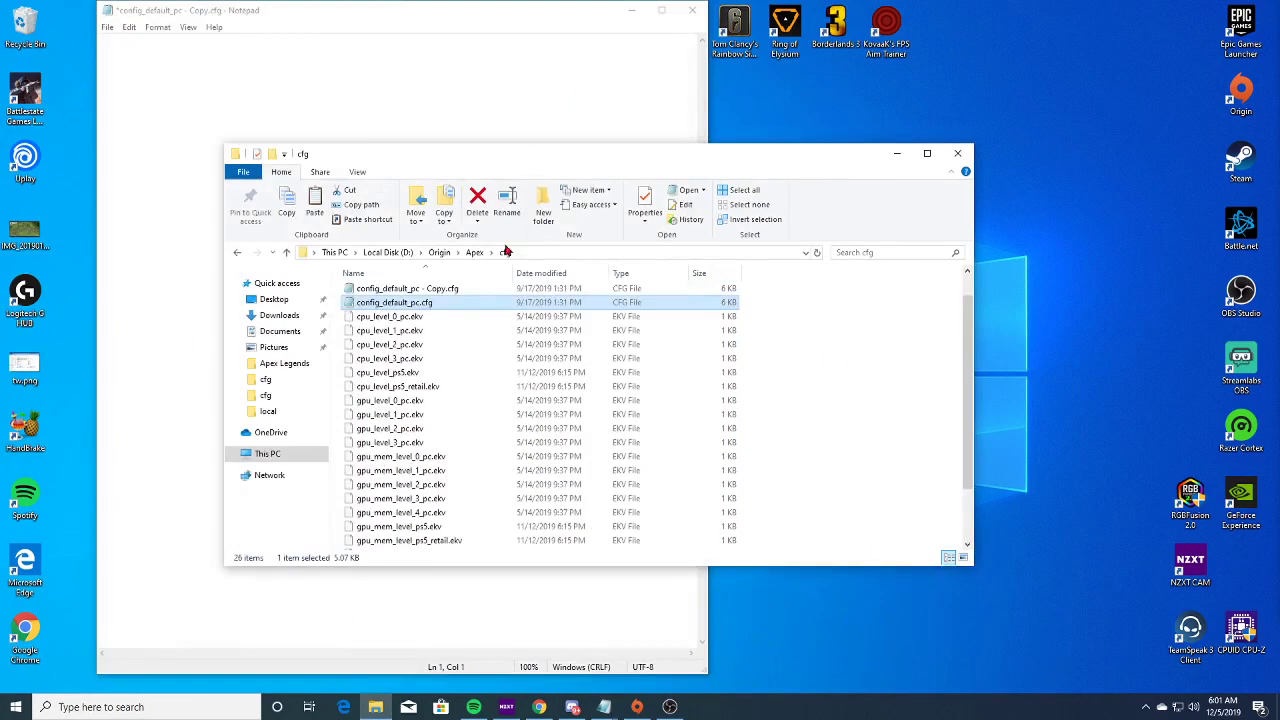
- Copy the two 1.33 letterbox lines from autoexec.cfg into 'config_default_pc - Copy.cfg'
scroll(429, 322, up, 1)
double_click(409, 306)
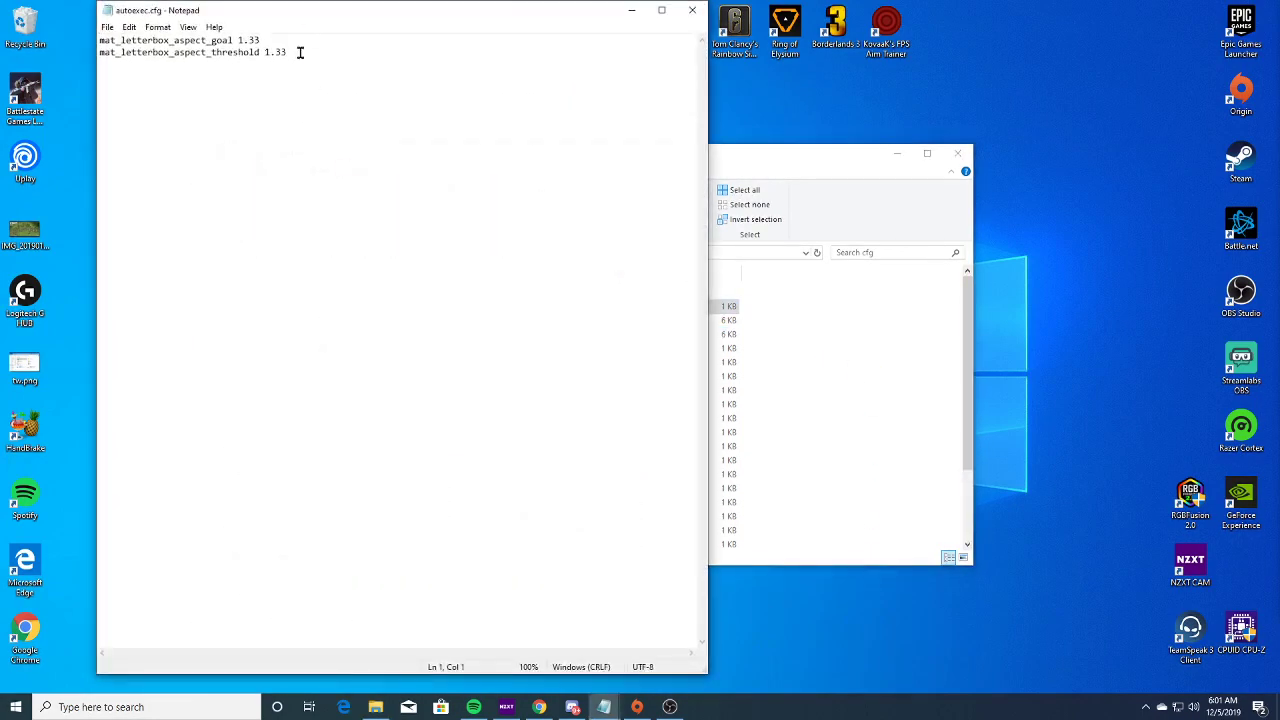
drag(297, 52, 99, 38)
key(ctrl+c)
click(692, 10)
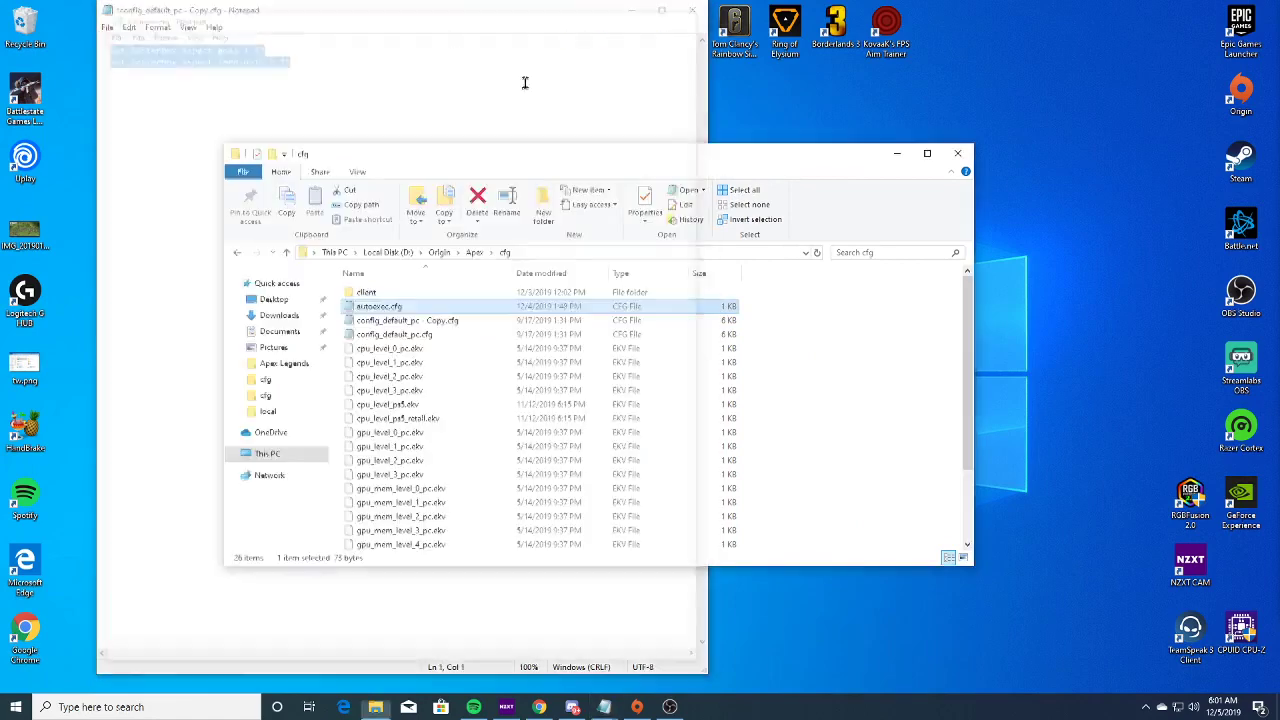
double_click(409, 320)
key(ctrl+v)
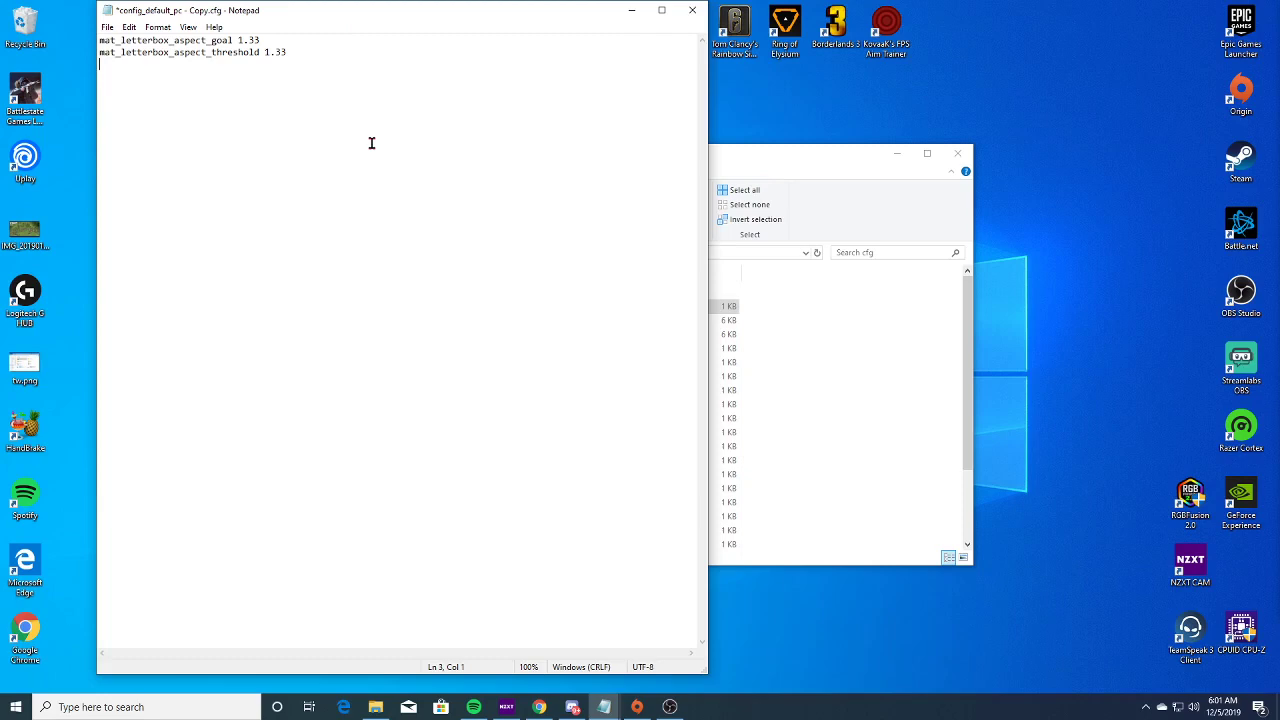
drag(286, 51, 265, 51)
click(239, 86)
- Delete the '1280x960 1.33' line from the copied config
drag(265, 52, 286, 52)
drag(171, 77, 77, 92)
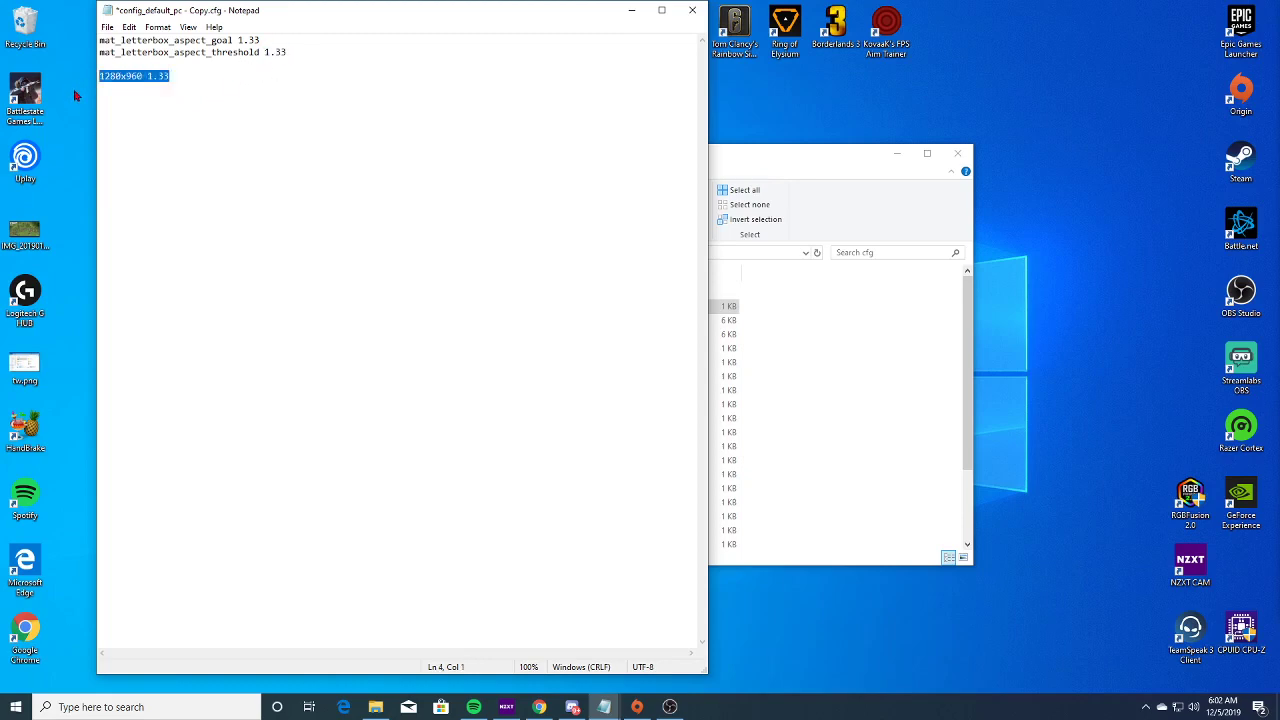
key(BackSpace)
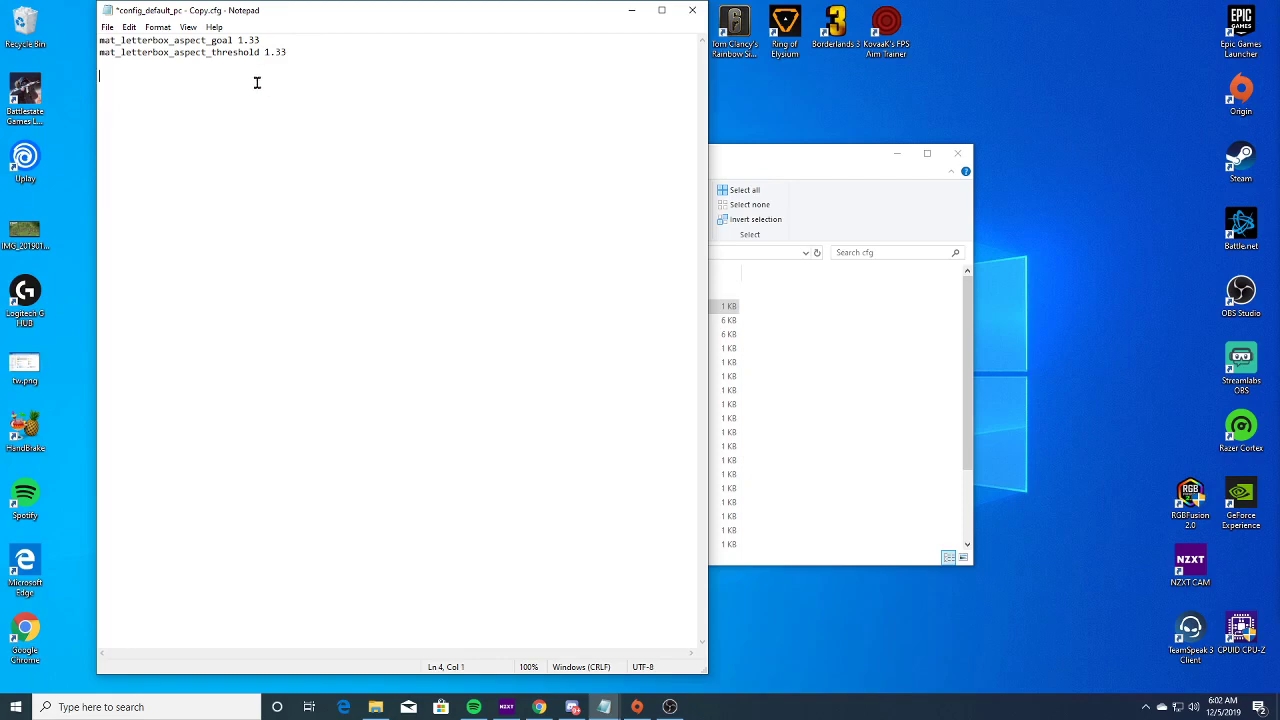
- Save the copied config, then close Notepad and the cfg folder window
click(107, 27)
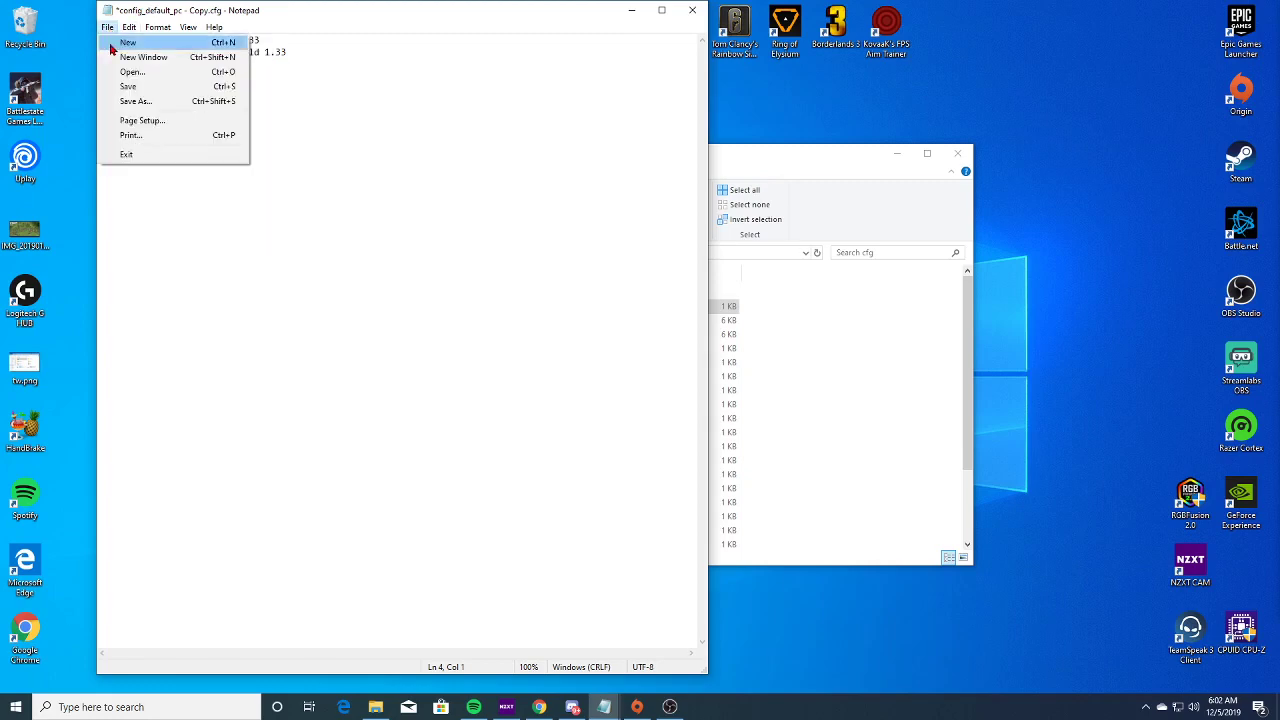
click(127, 86)
click(692, 10)
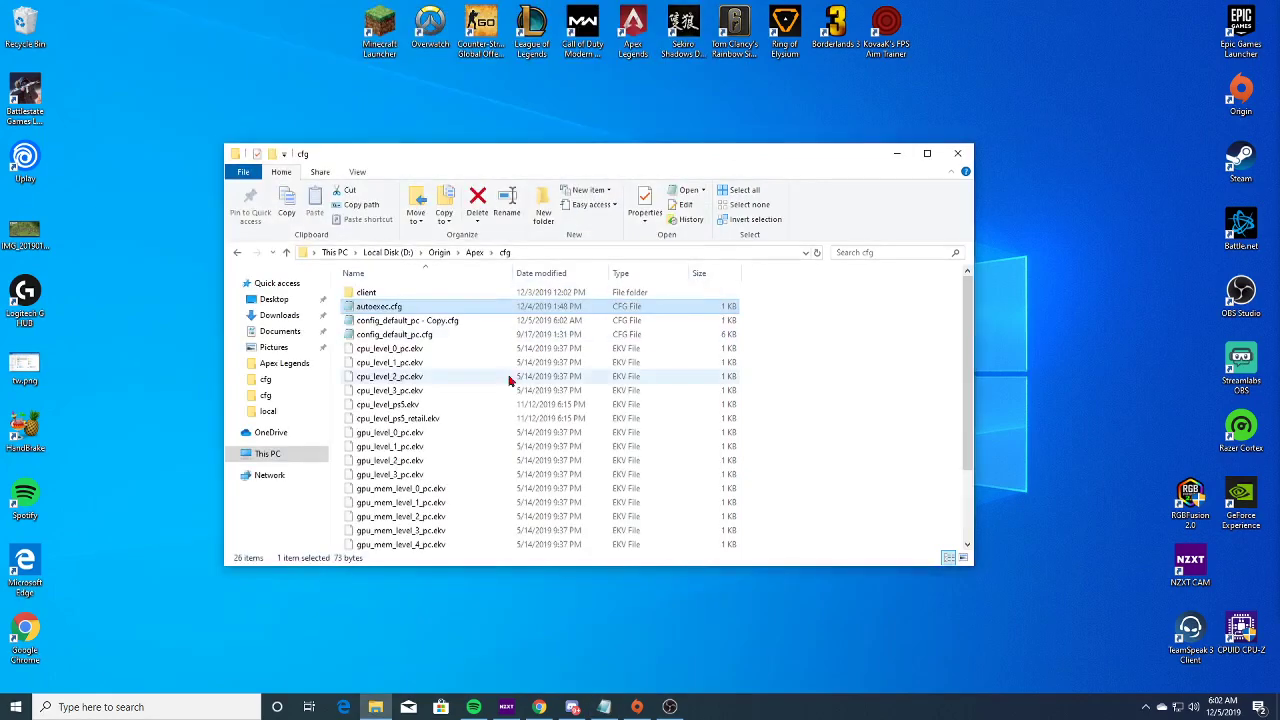
click(957, 153)
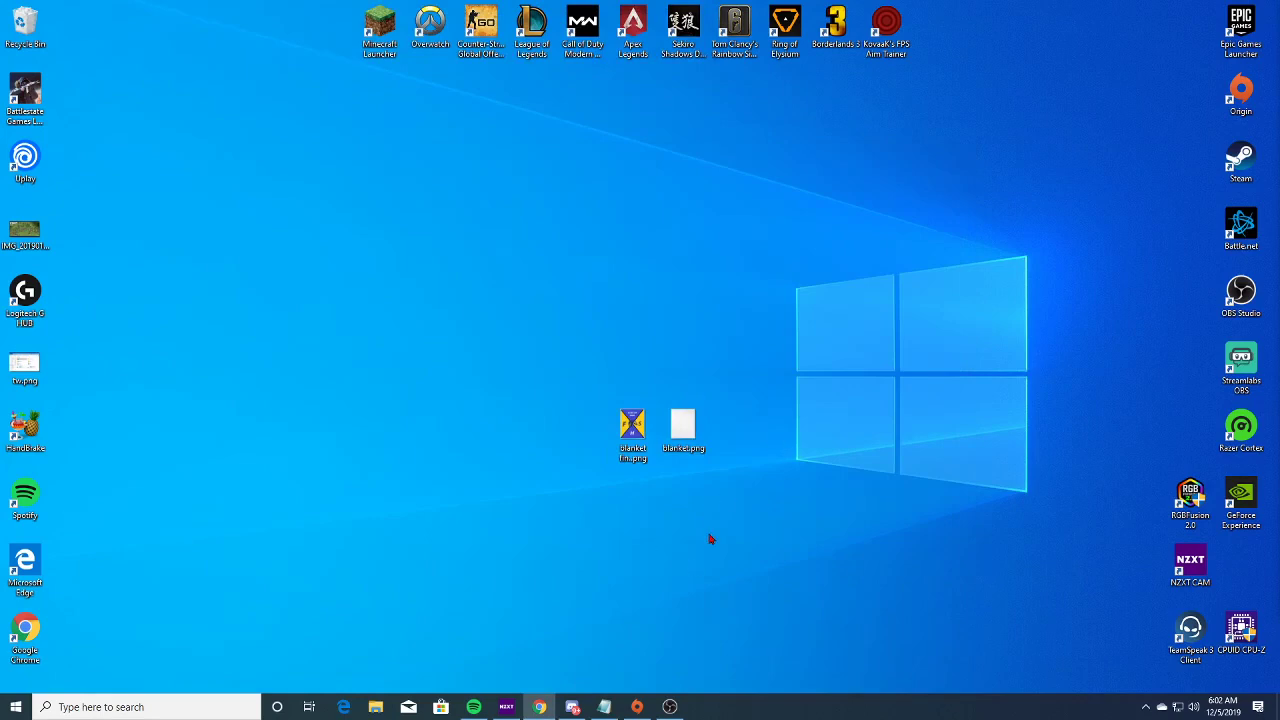
- Bring Origin up on the Apex Legends Season 03 page, opening and closing File Explorer along the way
click(637, 706)
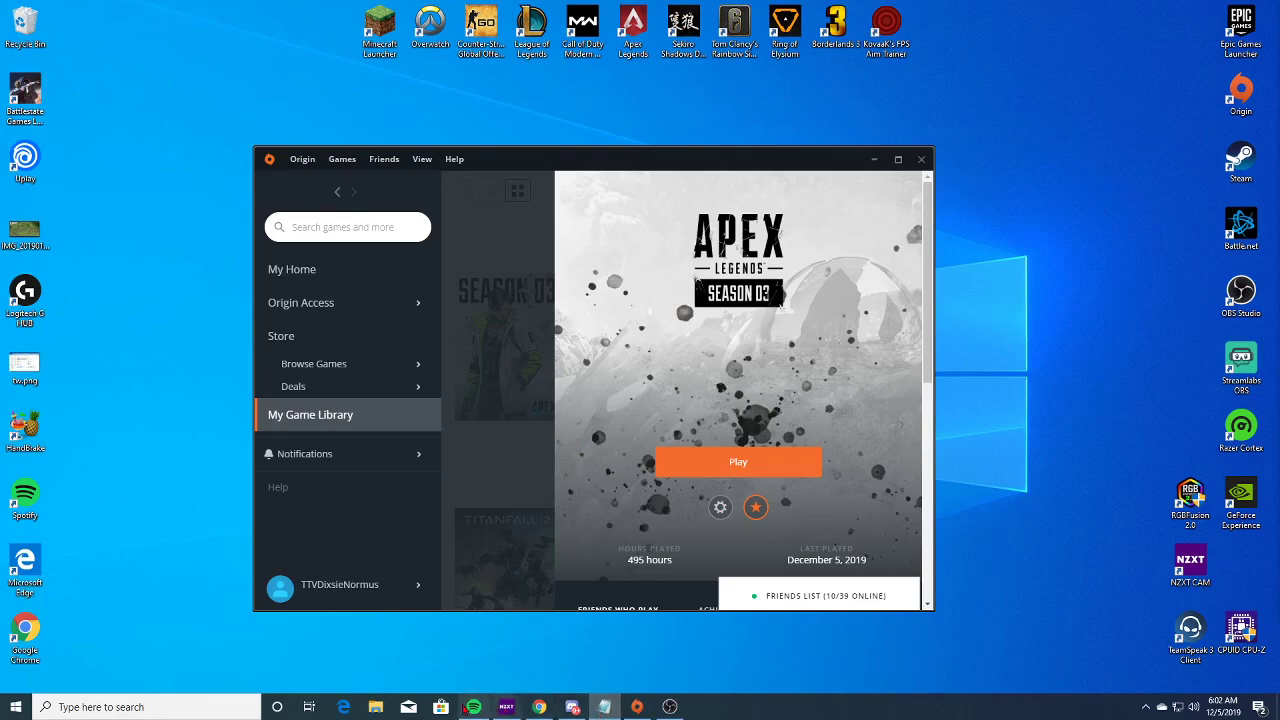
click(375, 707)
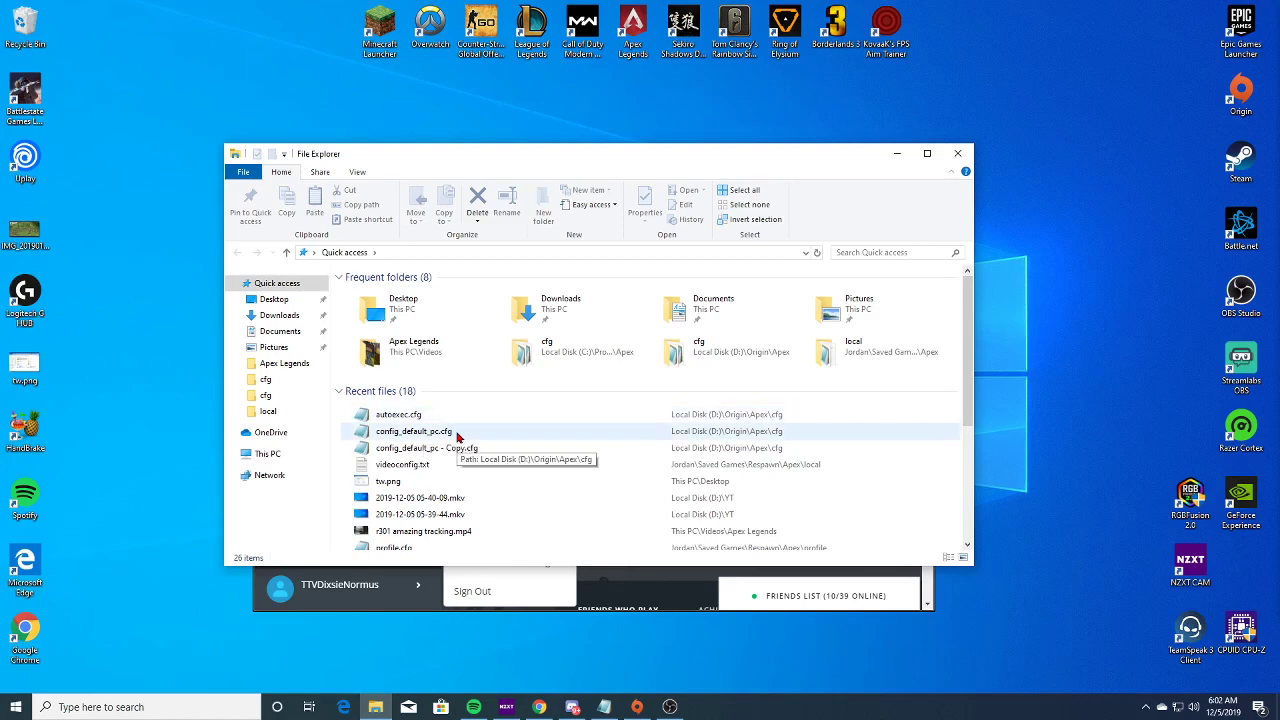
click(958, 153)
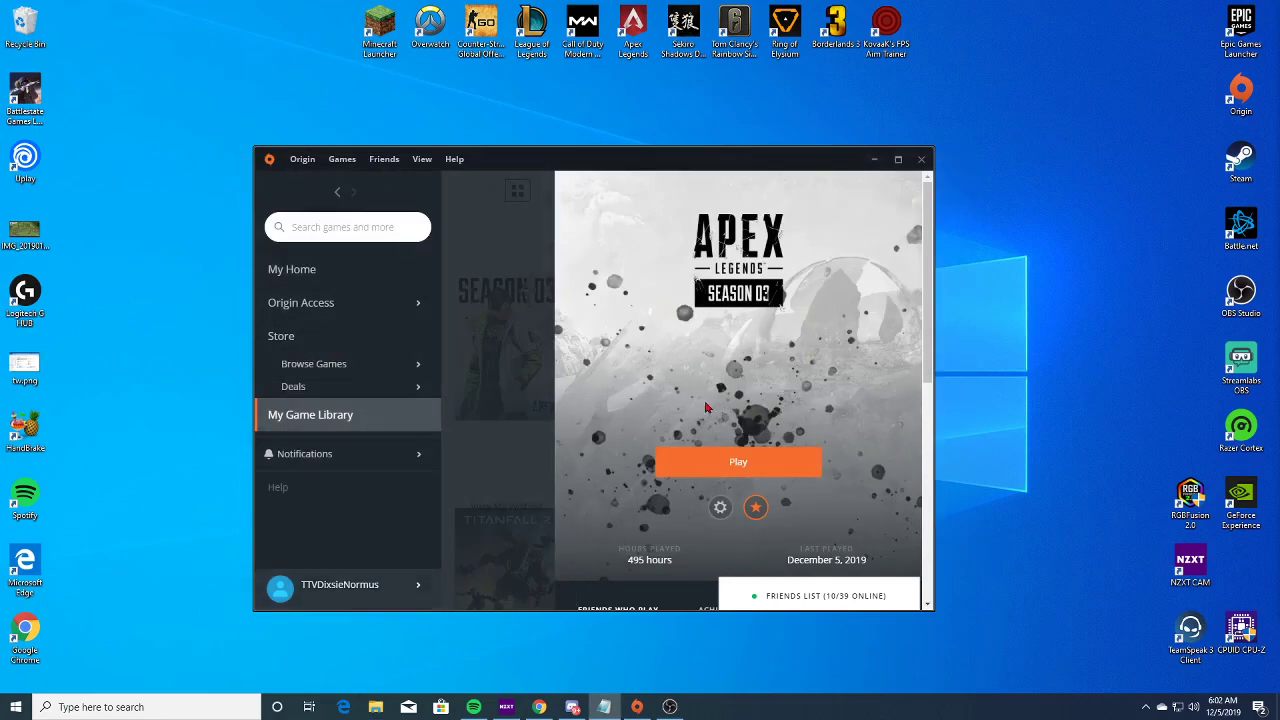
click(720, 507)
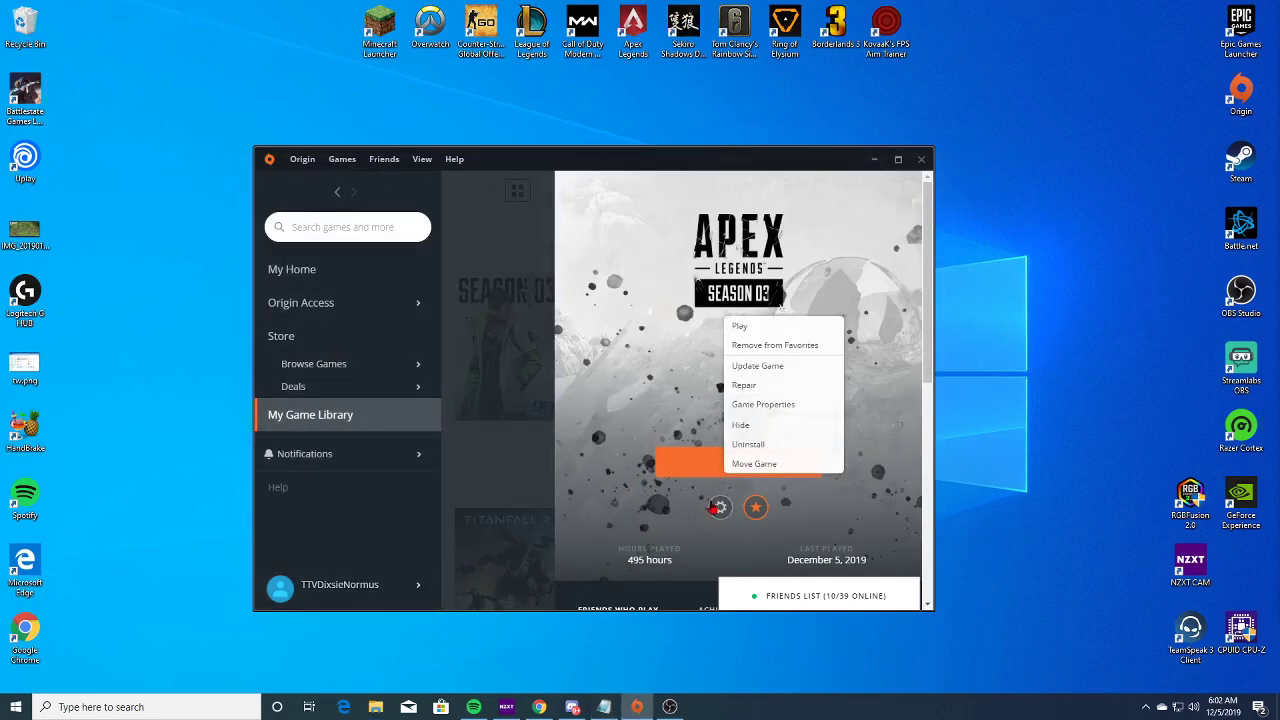
- Open Apex Legends advanced launch options and review +exec autoexec, -fullscreen, -novid, +fps_max 240
click(792, 404)
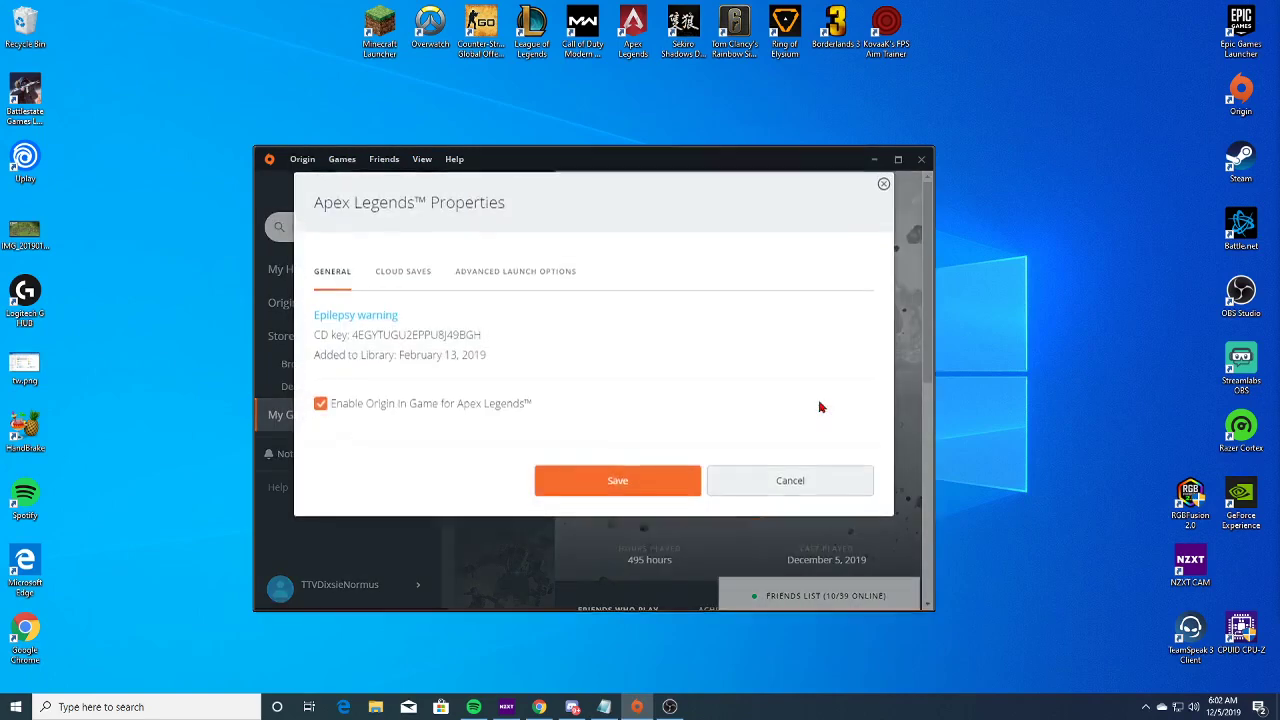
click(530, 283)
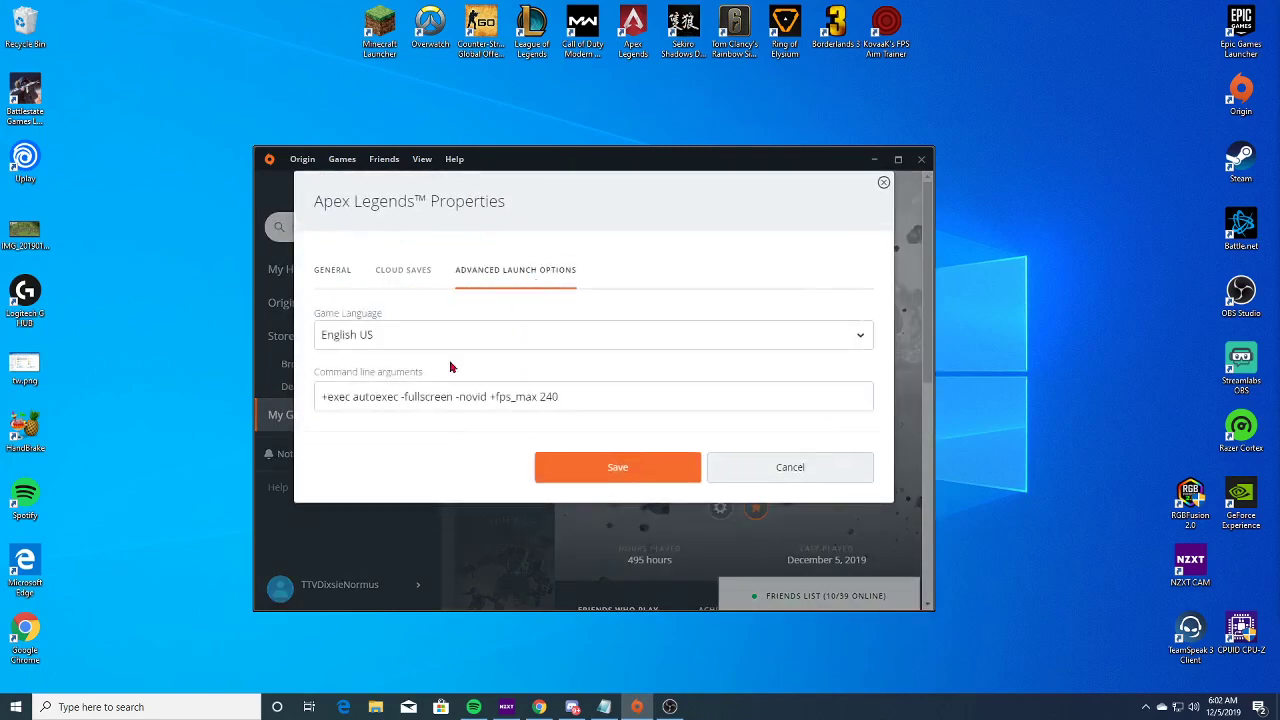
drag(320, 398, 398, 398)
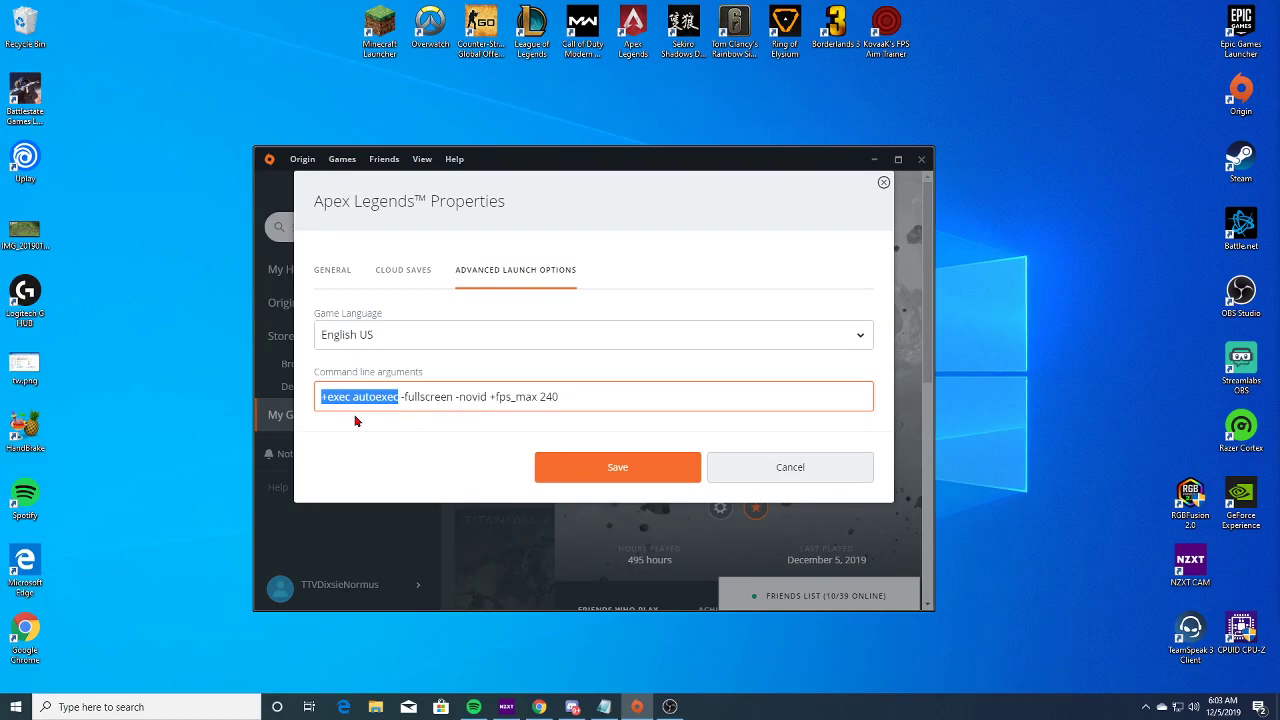
click(405, 428)
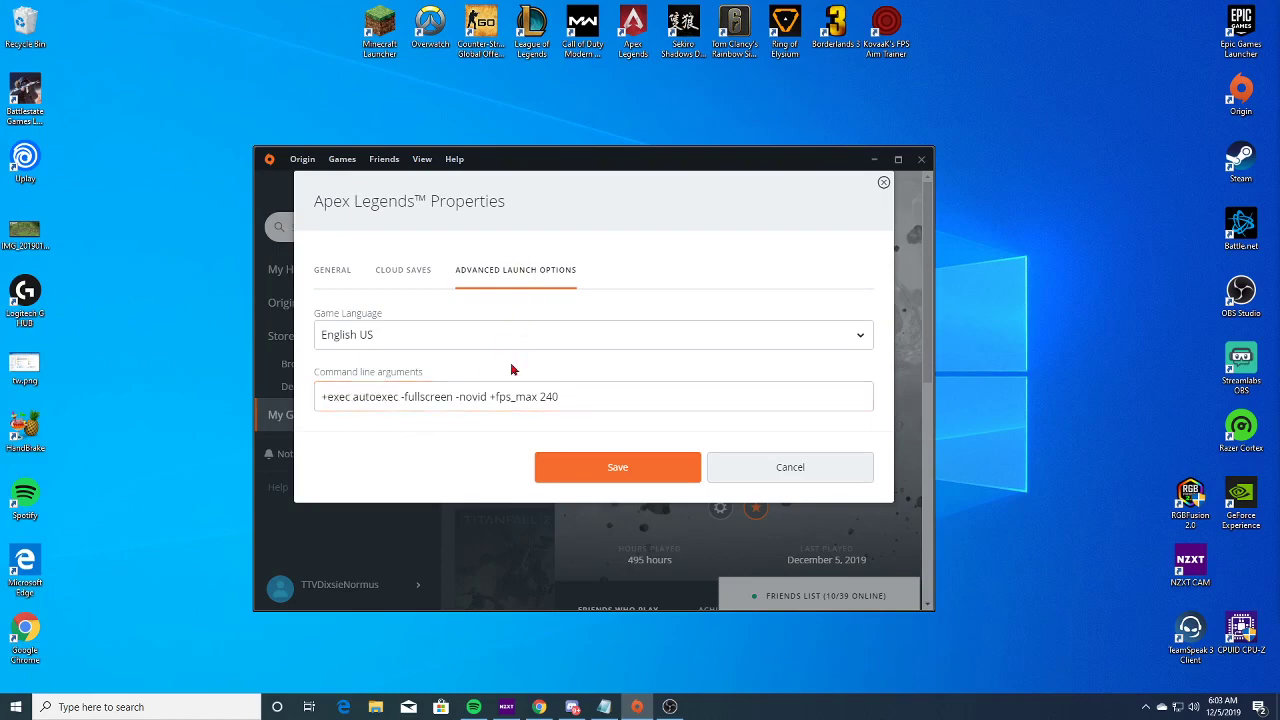
drag(401, 396, 452, 397)
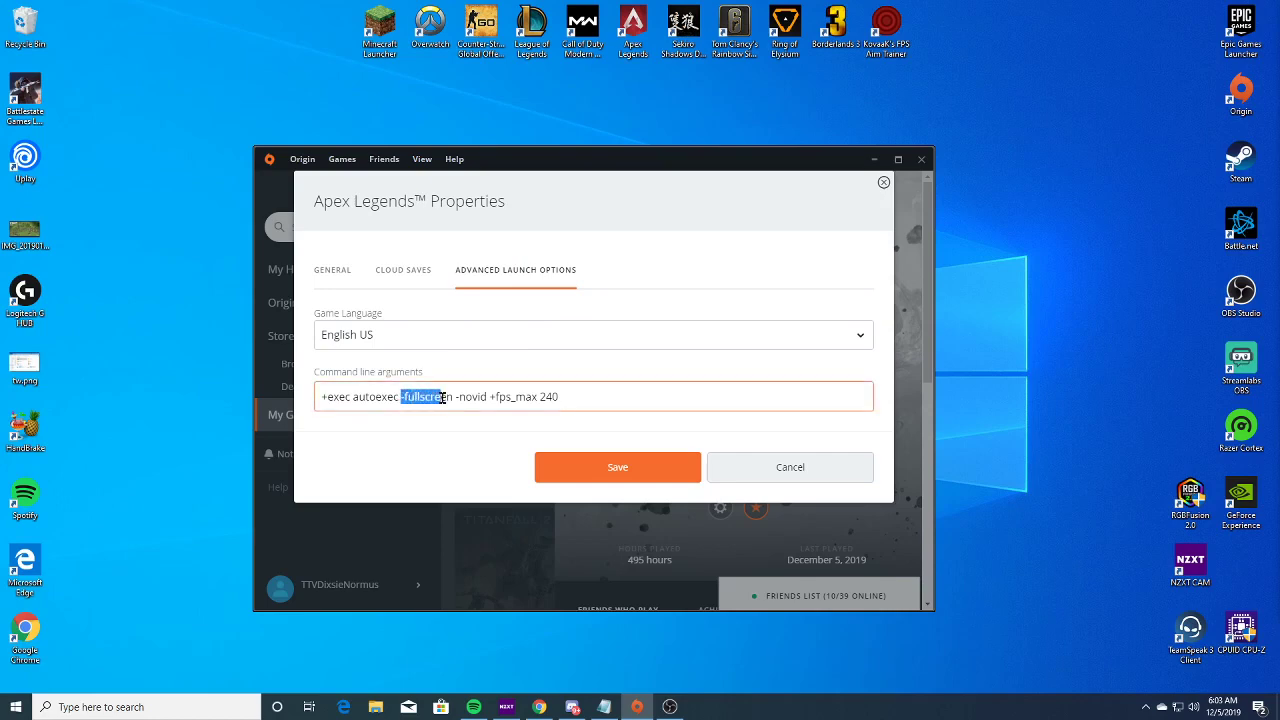
click(465, 437)
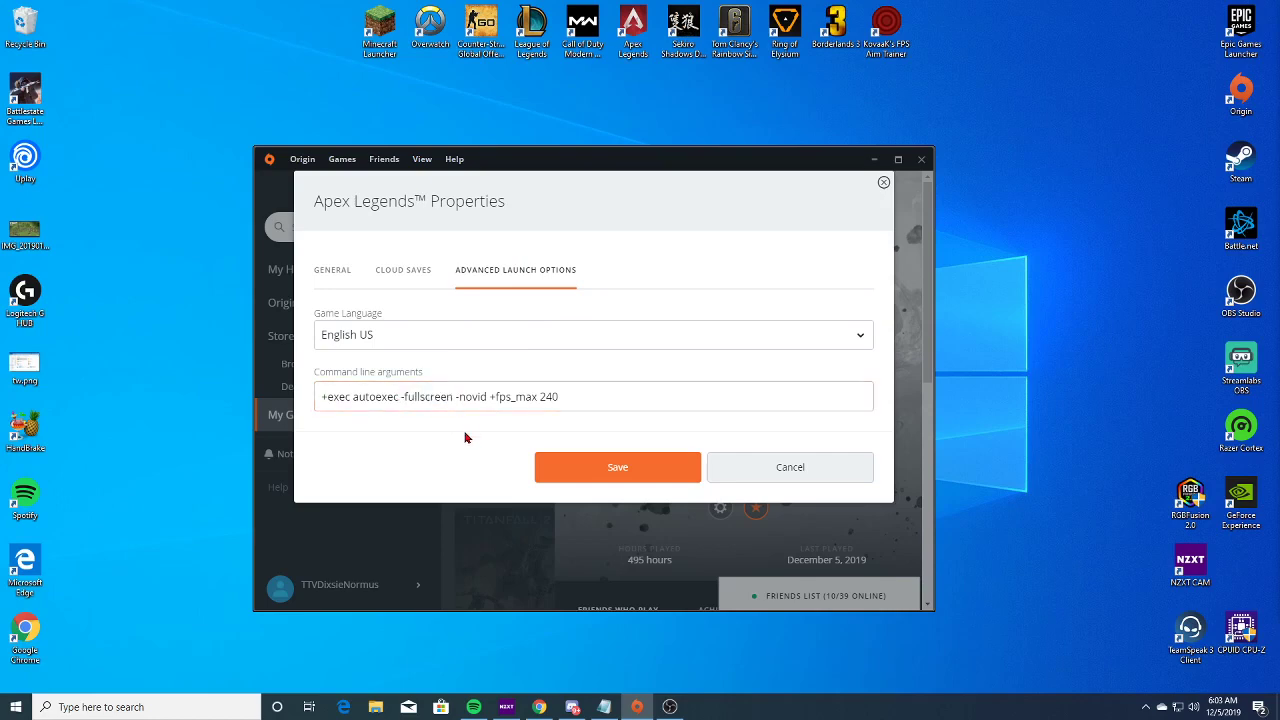
drag(456, 397, 488, 397)
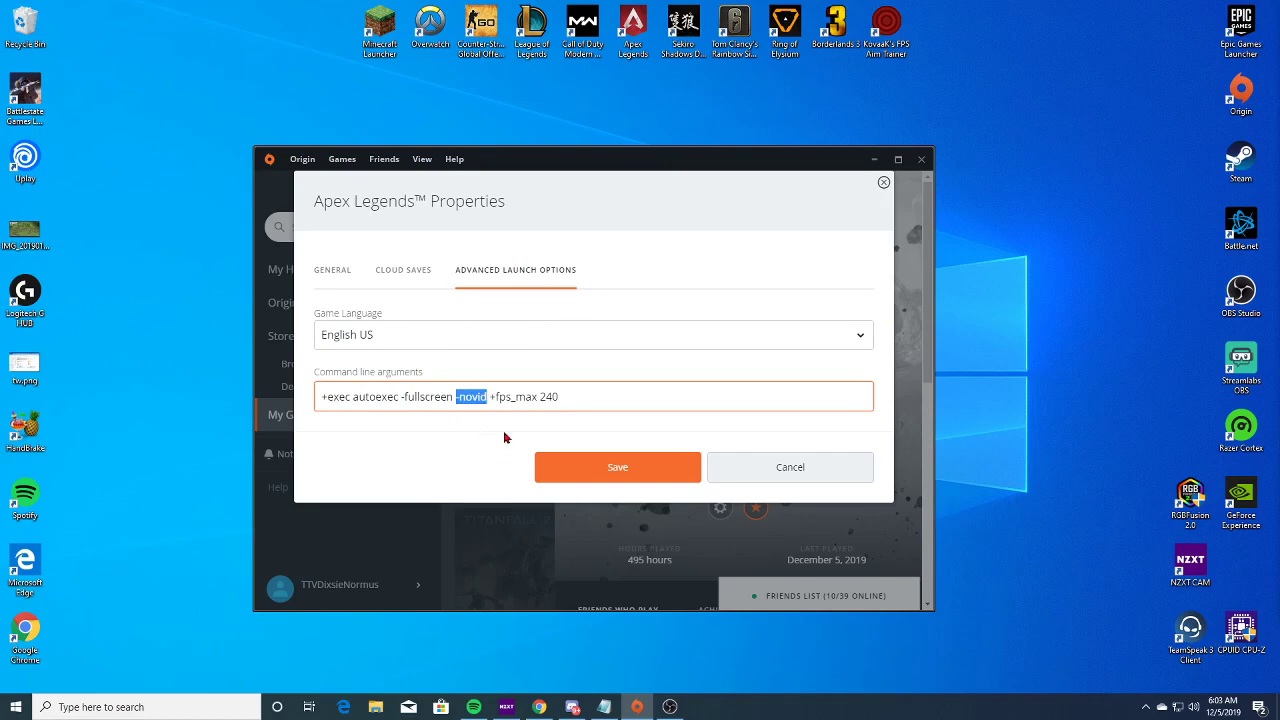
drag(560, 397, 488, 400)
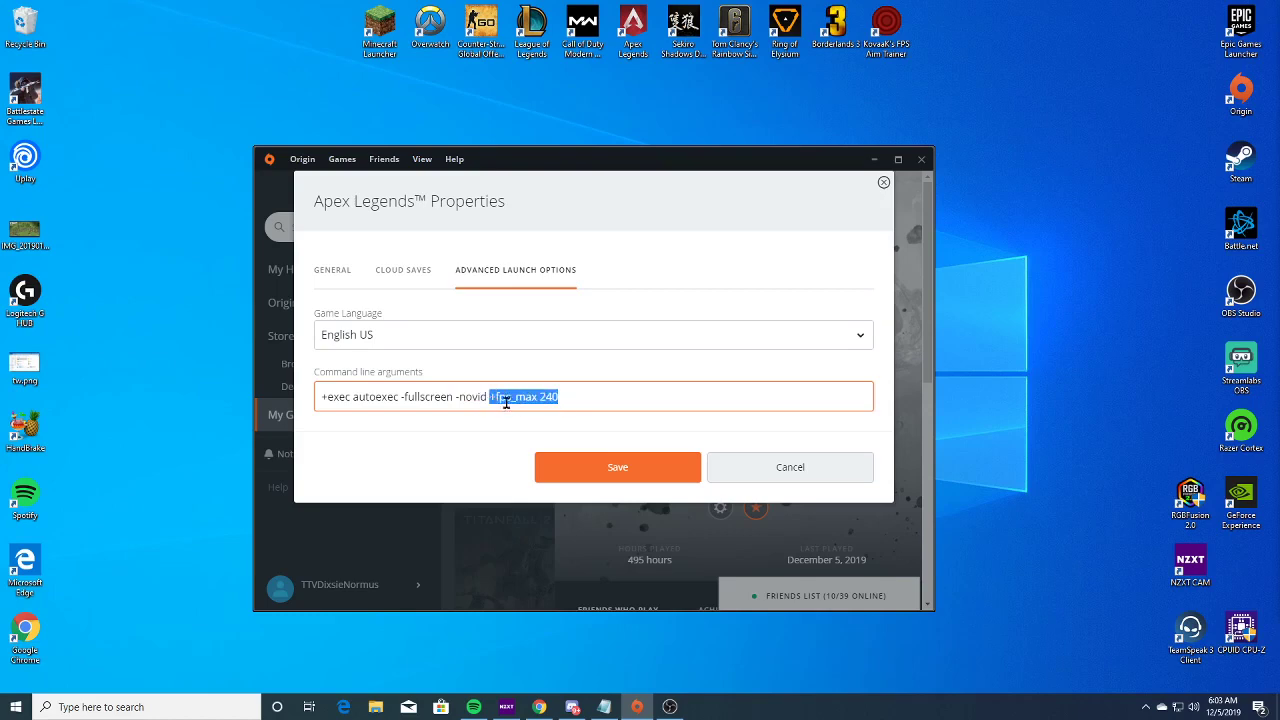
double_click(562, 397)
- Re-enter the +fps_max frame cap as 240 in the launch arguments and save
click(562, 397)
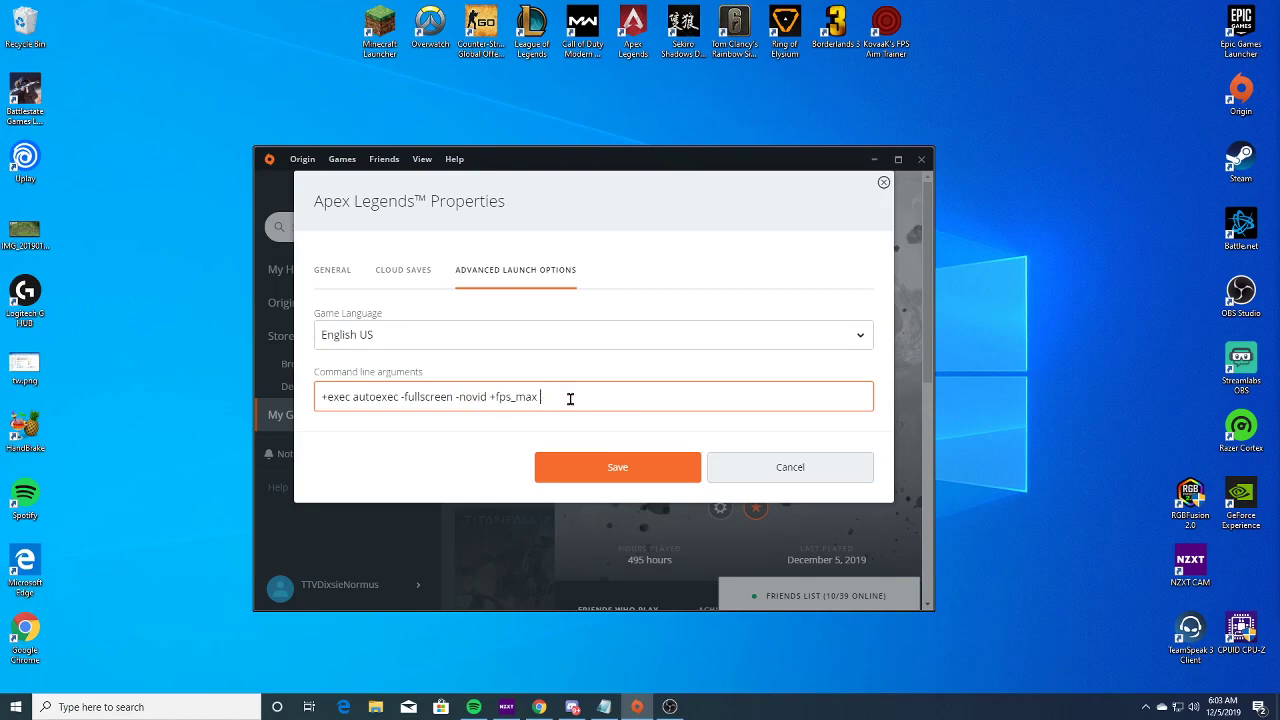
text(unlimited)
key(BackSpace)
key(BackSpace)
key(BackSpace)
key(BackSpace)
key(BackSpace)
text(24)
click(600, 476)
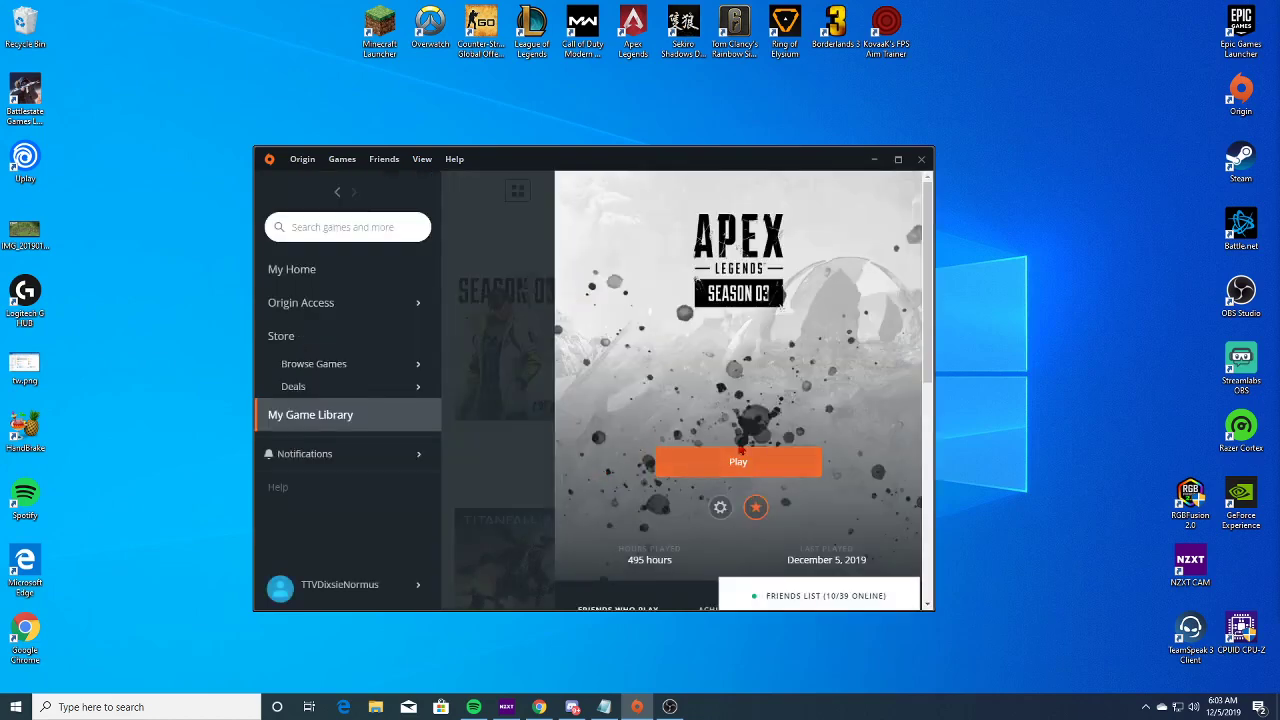
- Launch Apex Legends, then bring up actions for config_default_pc - Copy.cfg in Quick access
click(716, 474)
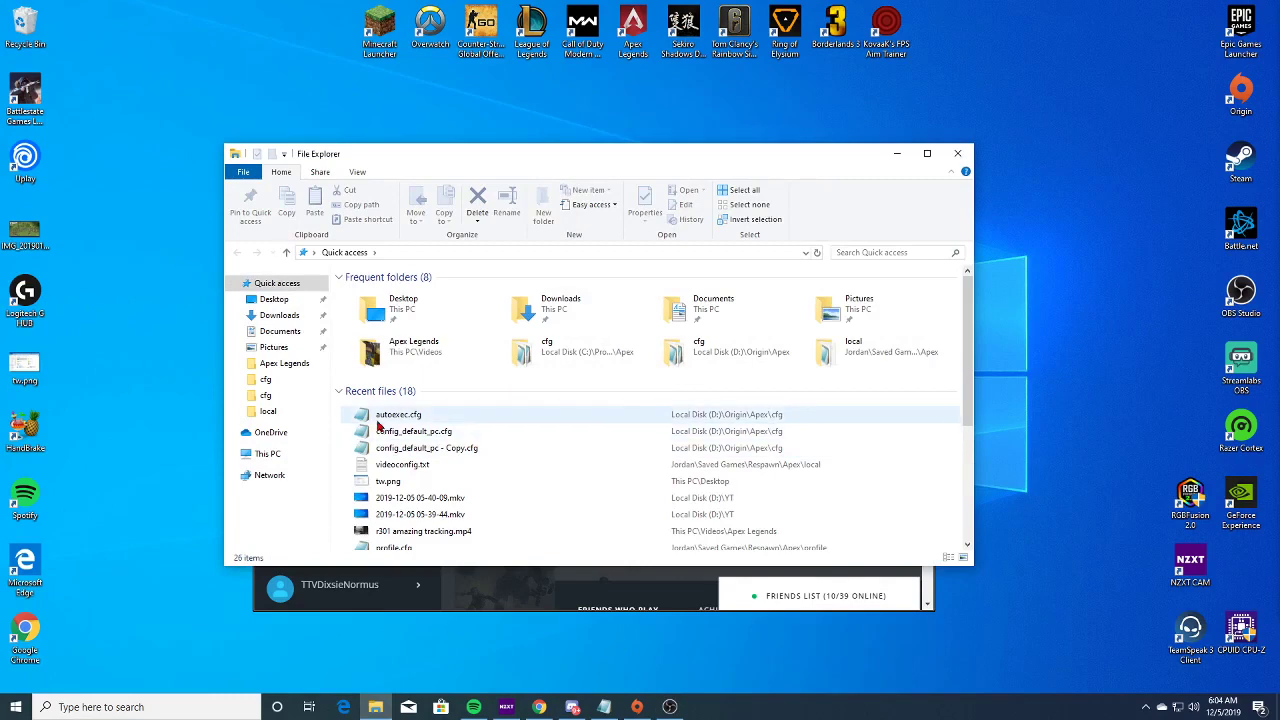
right_click(470, 445)
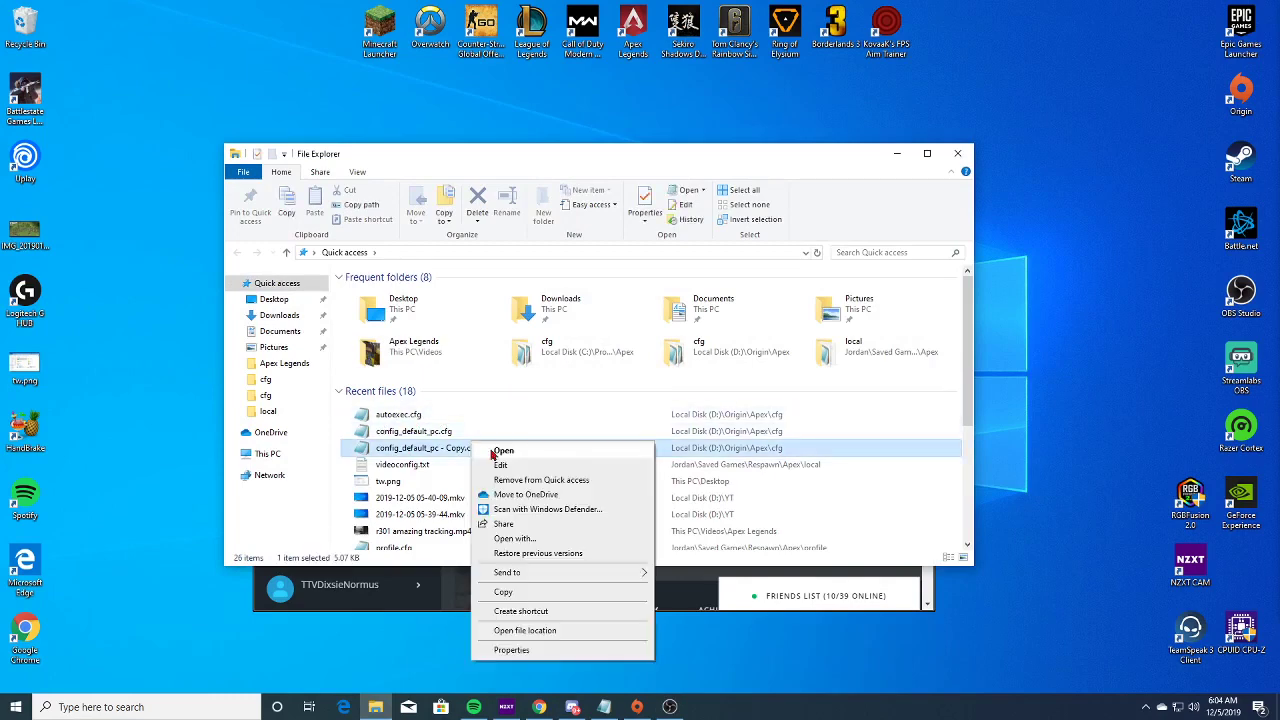